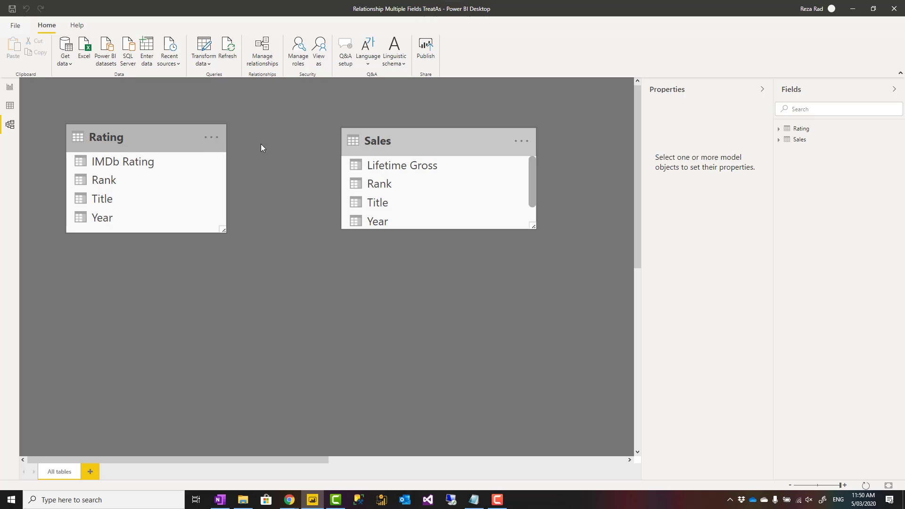
Return to the report page, select the movie table visual, and expand the Sales fields.
left_click(12, 88)
left_click(307, 282)
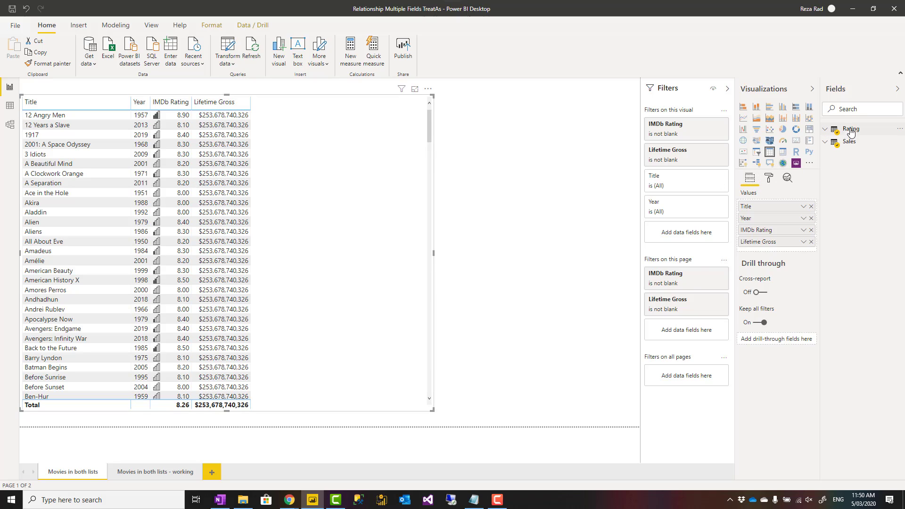
mouse_move(855, 132)
left_click(832, 144)
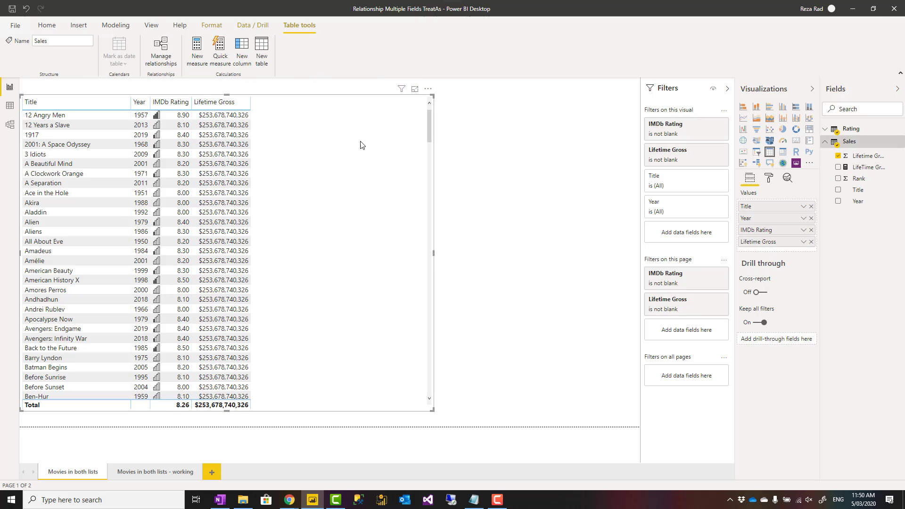
scroll(219, 214, "down", 6)
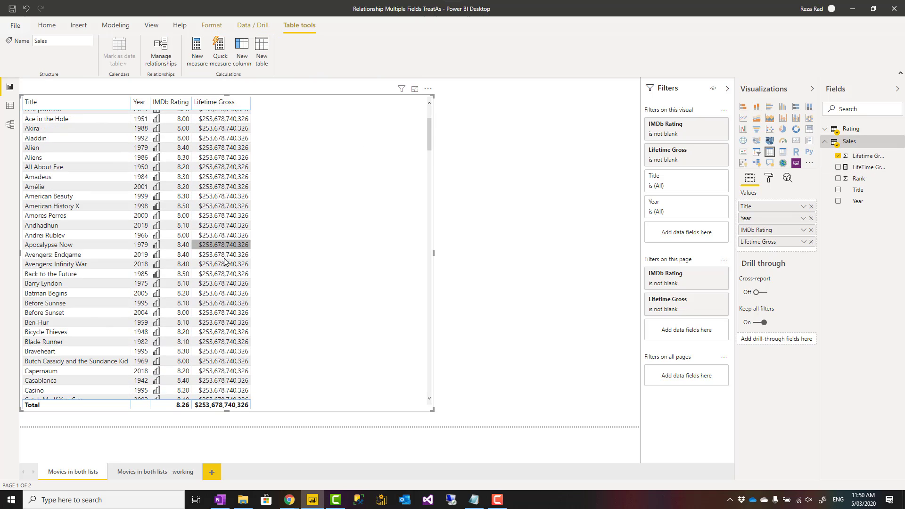
scroll(226, 246, "up", 6)
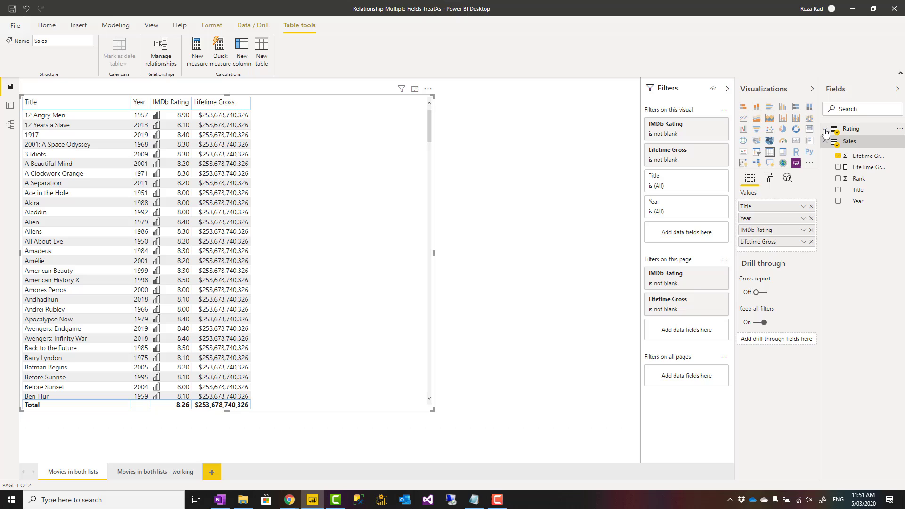
Create a new measure in the Sales table and begin it with TREATAS.
right_click(854, 143)
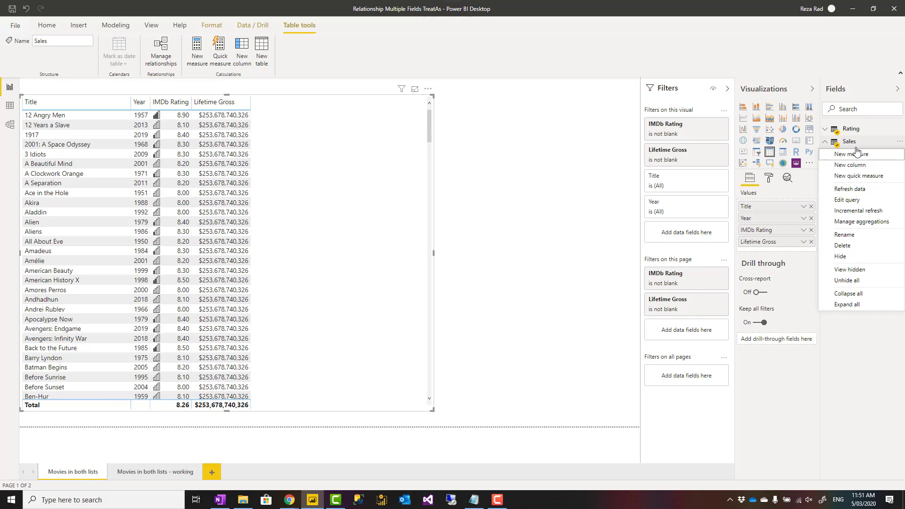
left_click(857, 154)
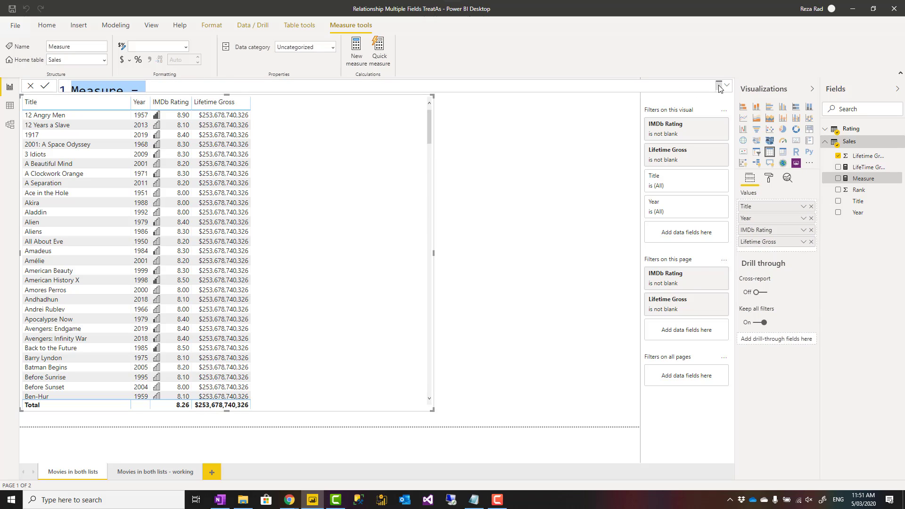
scroll(218, 90, "up", 2, "ctrl")
left_click(218, 90)
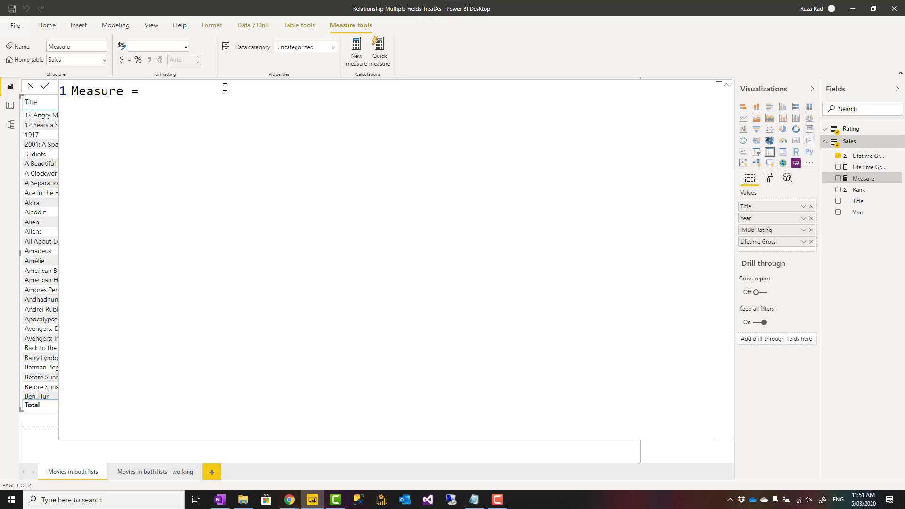
type("trea")
key("Tab")
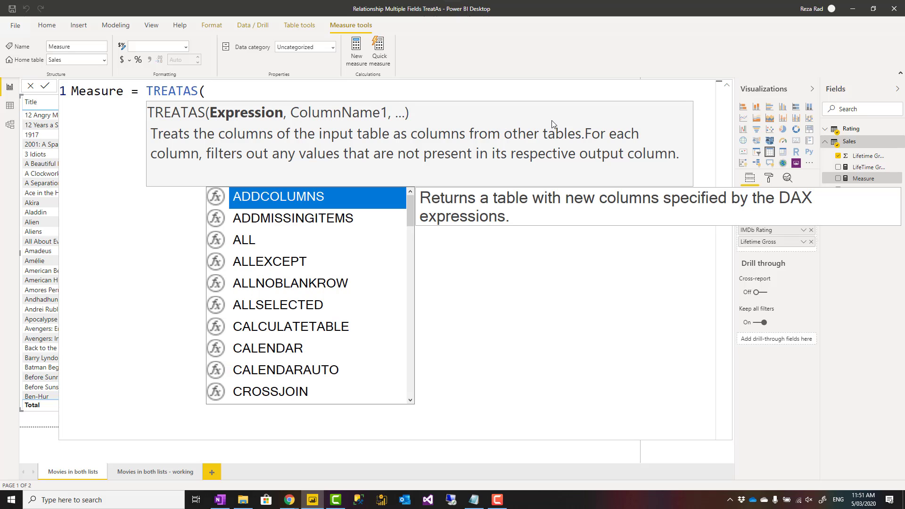
Fill TREATAS with the arguments Rating, Sales[Title], Rating[Year] on separate lines.
key("shift+Return")
type("rat")
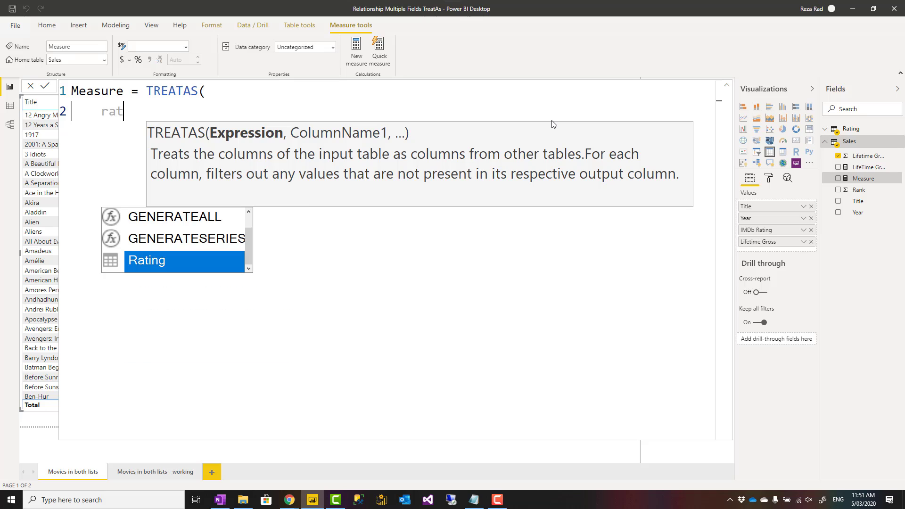
key("Tab")
type(",")
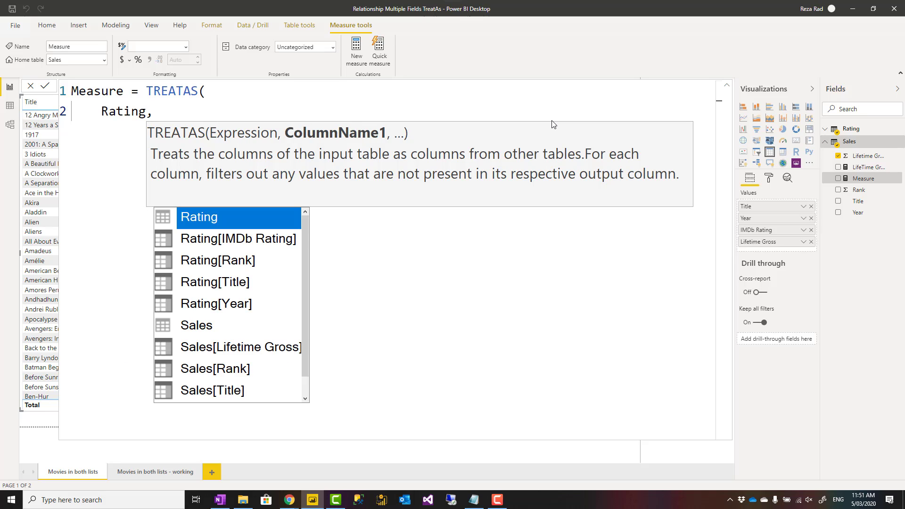
key("shift+Return")
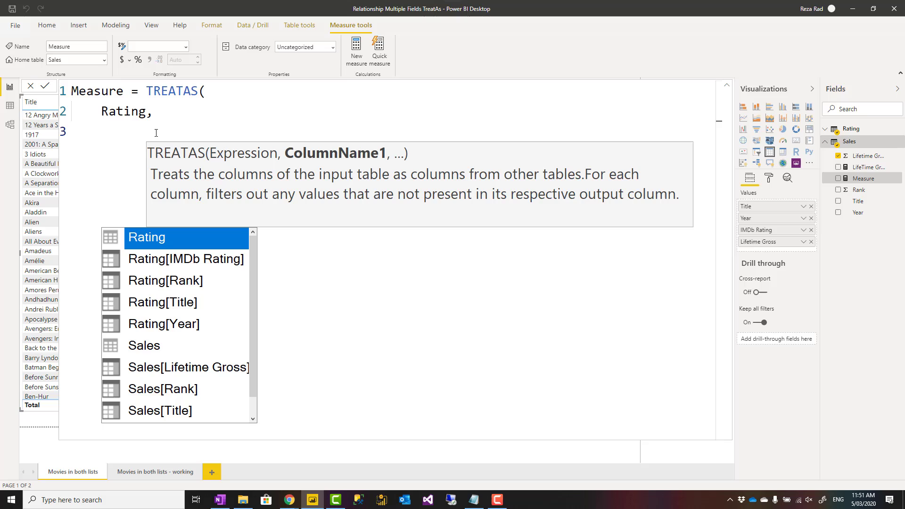
left_click(183, 412)
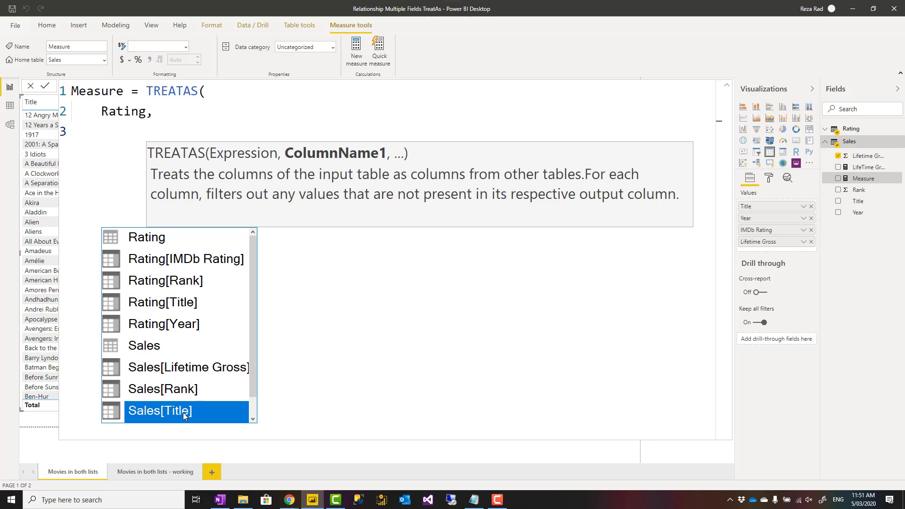
type(",year")
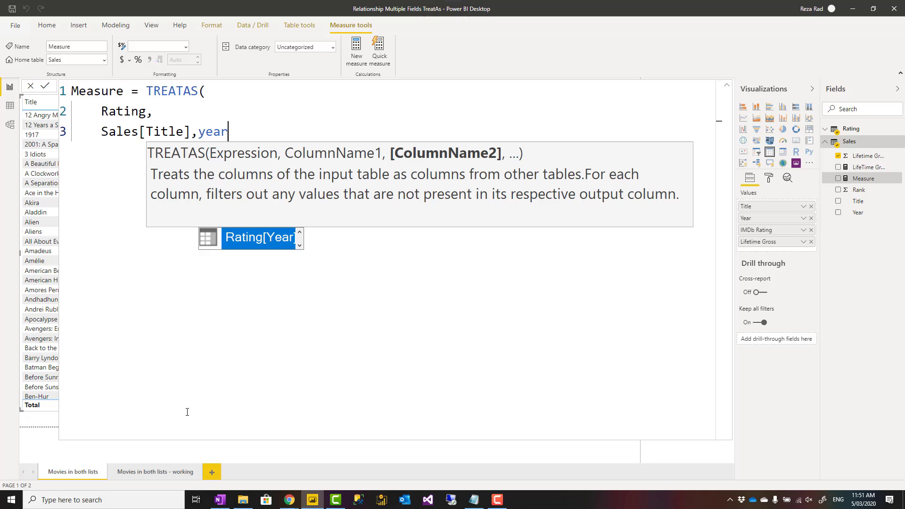
key("Tab")
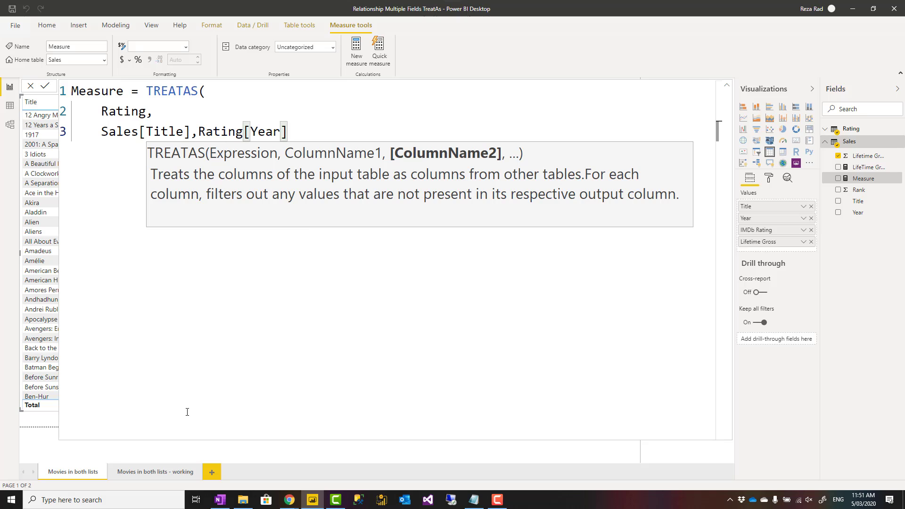
type(")")
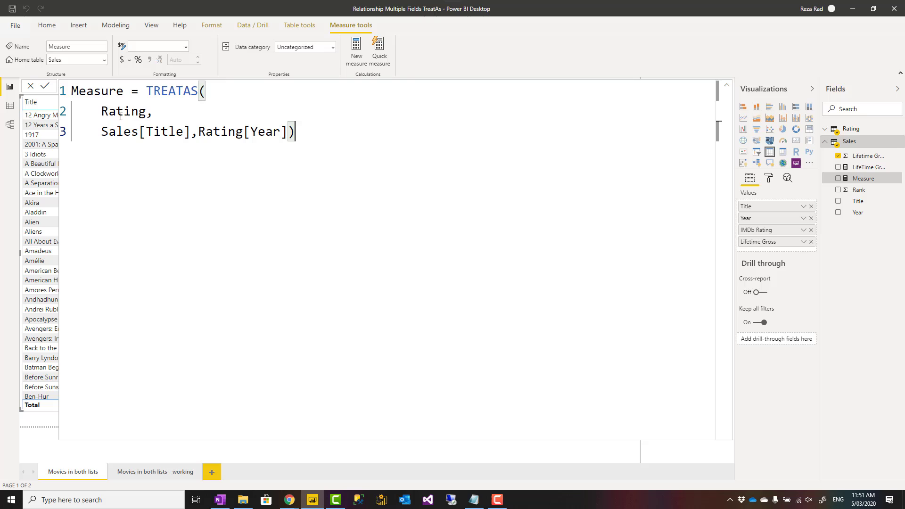
Highlight the Rating table argument and the two column arguments to compare them.
left_click_drag(101, 111, 146, 111)
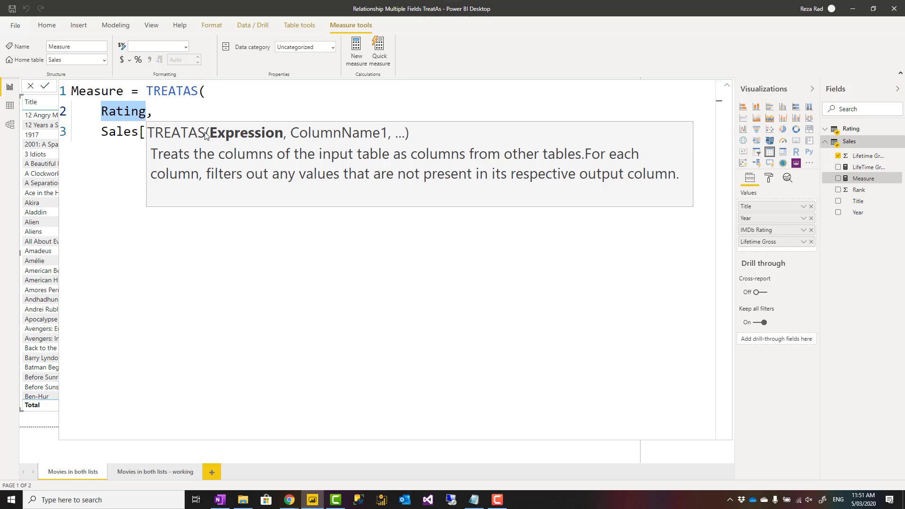
left_click_drag(102, 132, 288, 128)
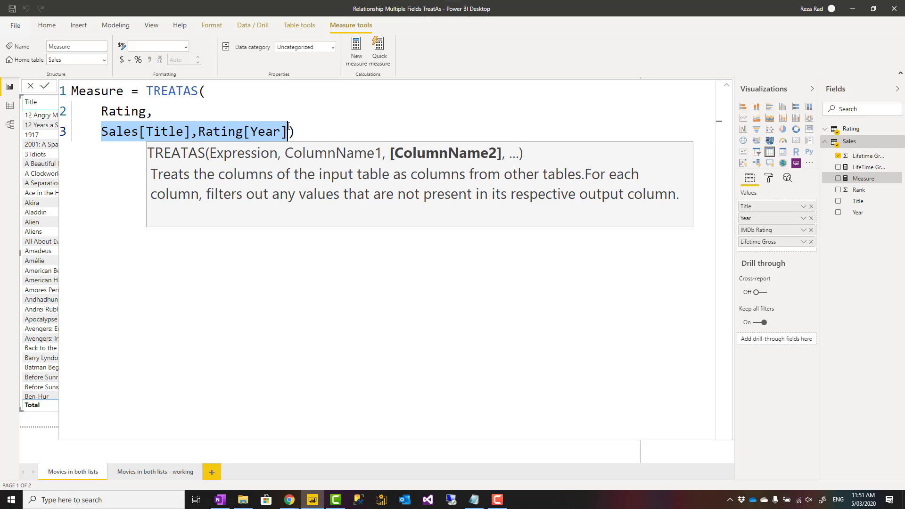
left_click(140, 109)
left_click(132, 130)
left_click(275, 112)
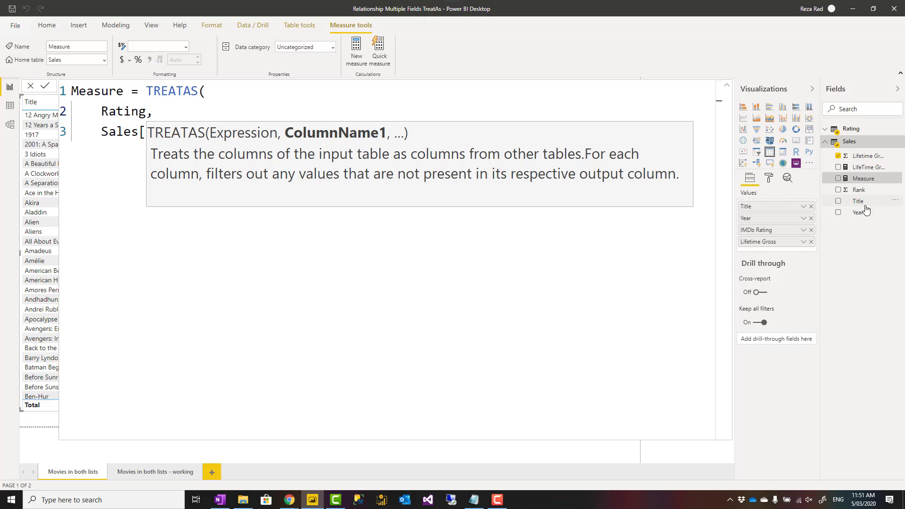
Open the LifeTime Gross Using TreatAs measure and delete the SELECTCOLUMNS( wrapper before Rating.
left_click(866, 168)
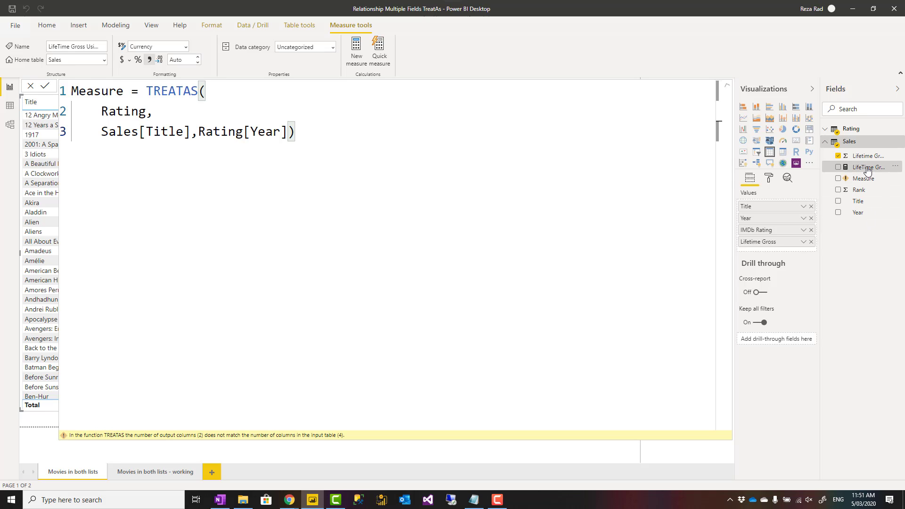
left_click(208, 94)
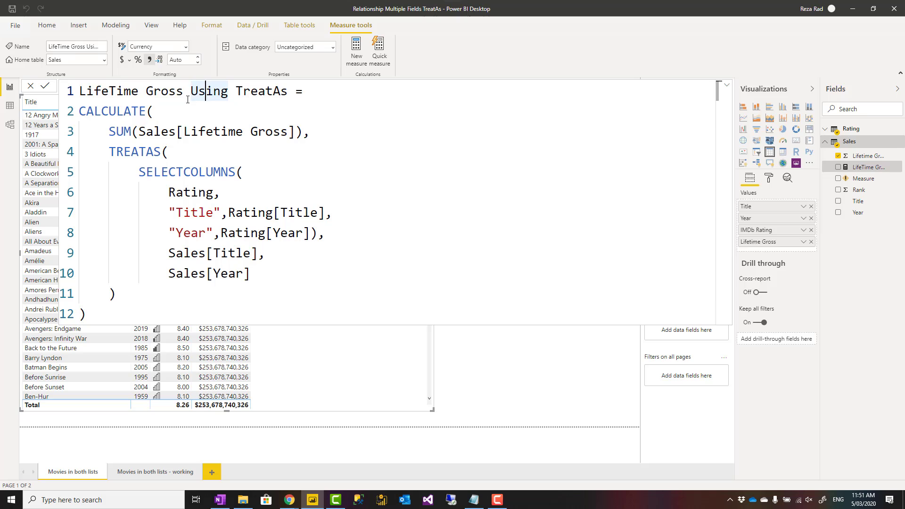
left_click_drag(110, 133, 301, 134)
left_click(191, 172)
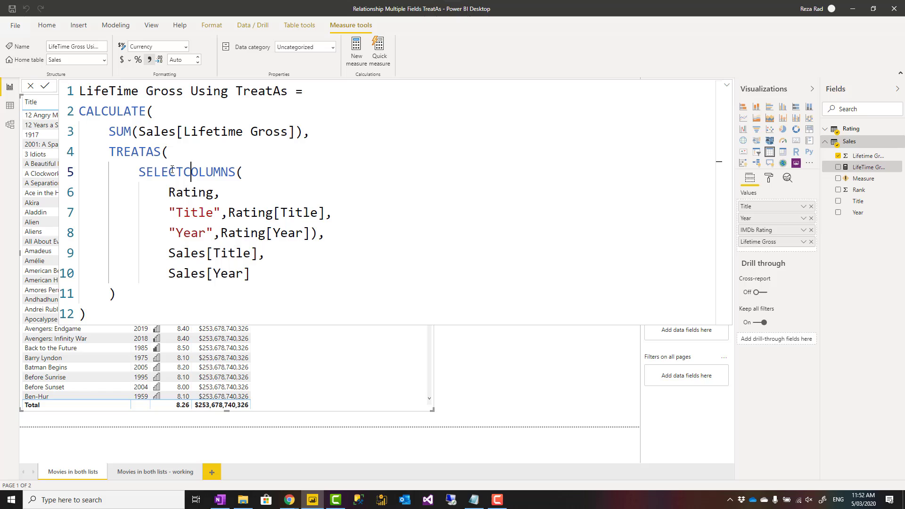
left_click_drag(141, 172, 254, 176)
key("Delete")
key("Delete")
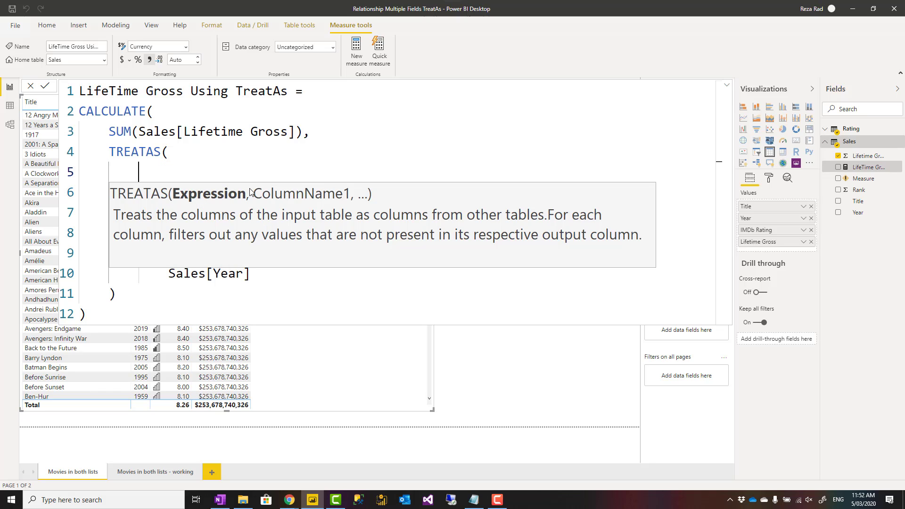
key("Delete")
key("Delete")
key("Delete")
key("Delete")
key("Delete")
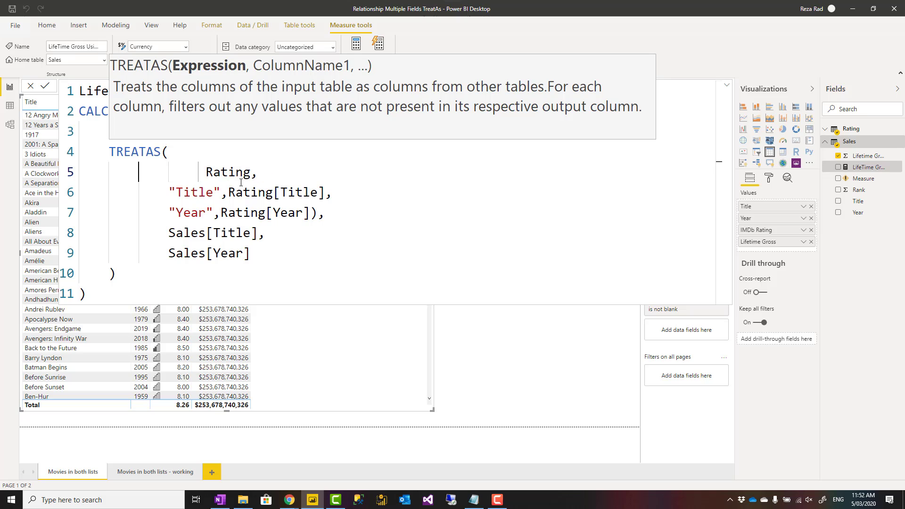
Delete the Title/Year column-naming lines so TREATAS gets the whole Rating table and errors.
double_click(164, 172)
left_click(164, 178)
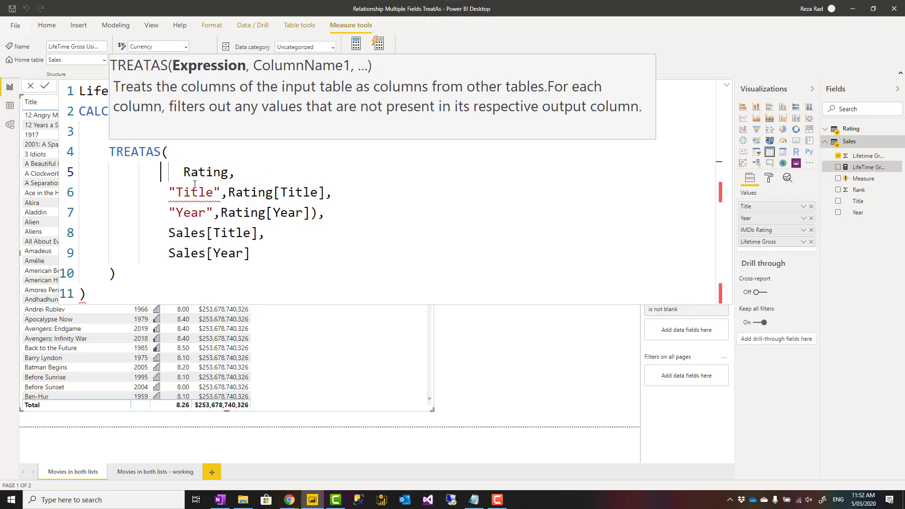
left_click_drag(319, 215, 228, 172)
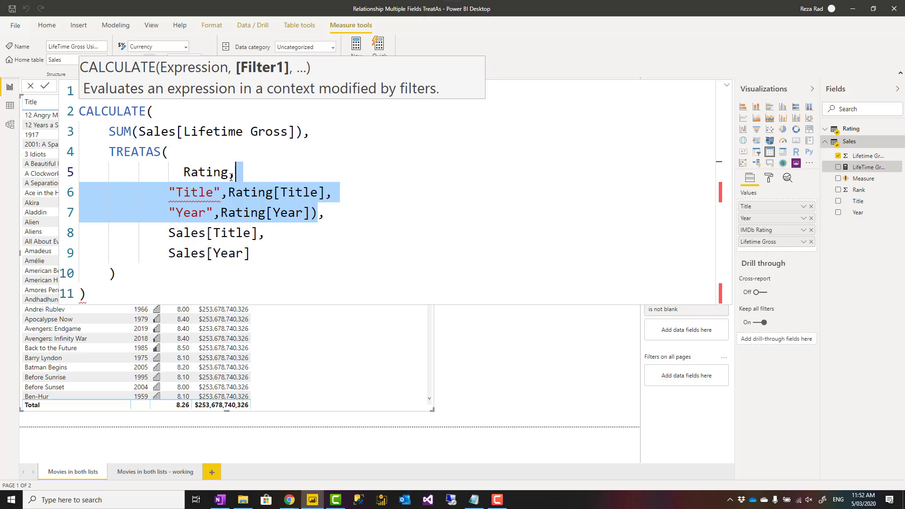
key("Delete")
left_click(275, 193)
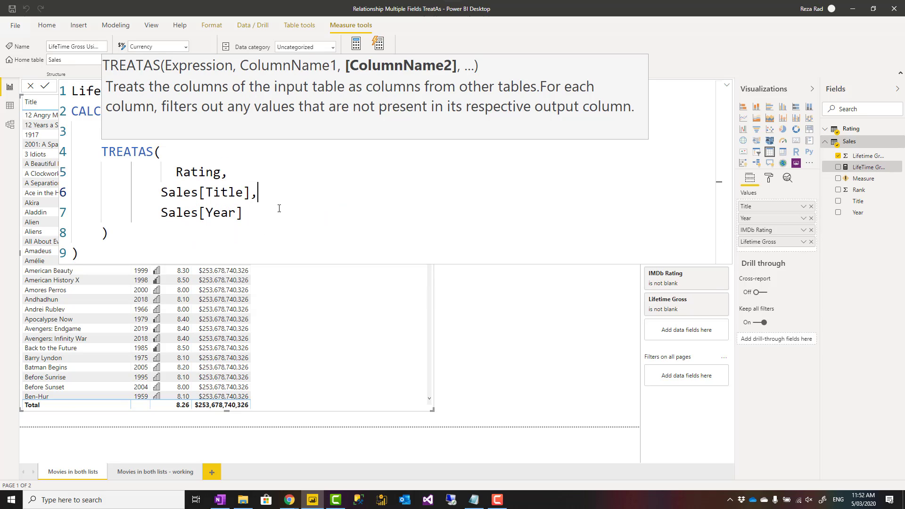
left_click(253, 234)
left_click(226, 254)
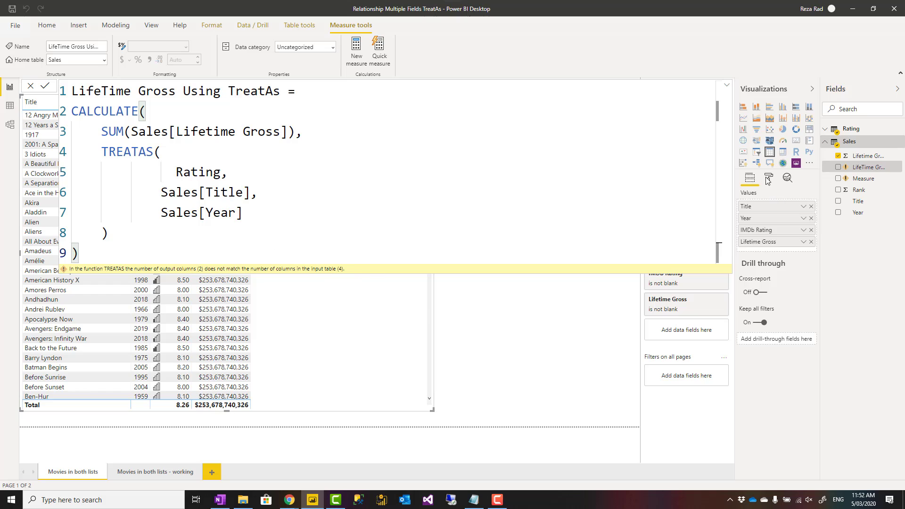
Expand the Rating fields and reopen the TreatAs measure with the caret before Rating.
left_click(826, 131)
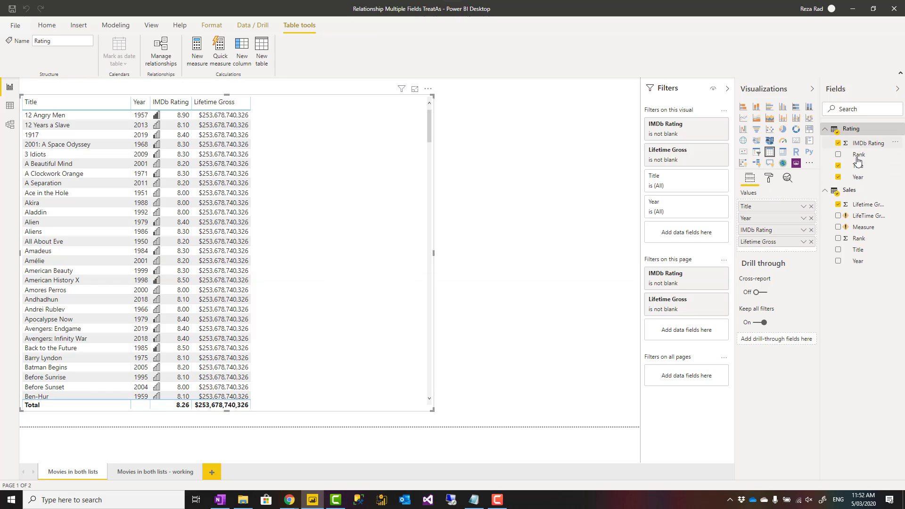
left_click(867, 217)
left_click_drag(161, 193, 249, 212)
left_click(255, 214)
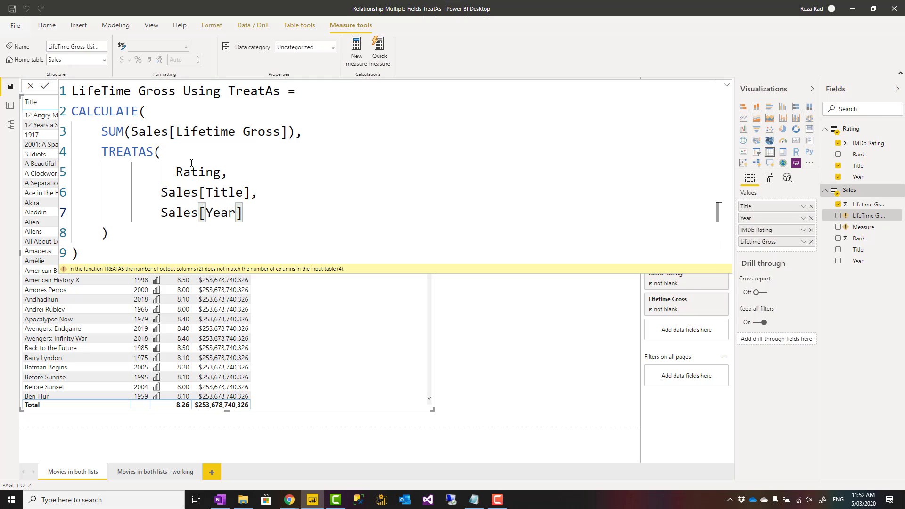
double_click(221, 174)
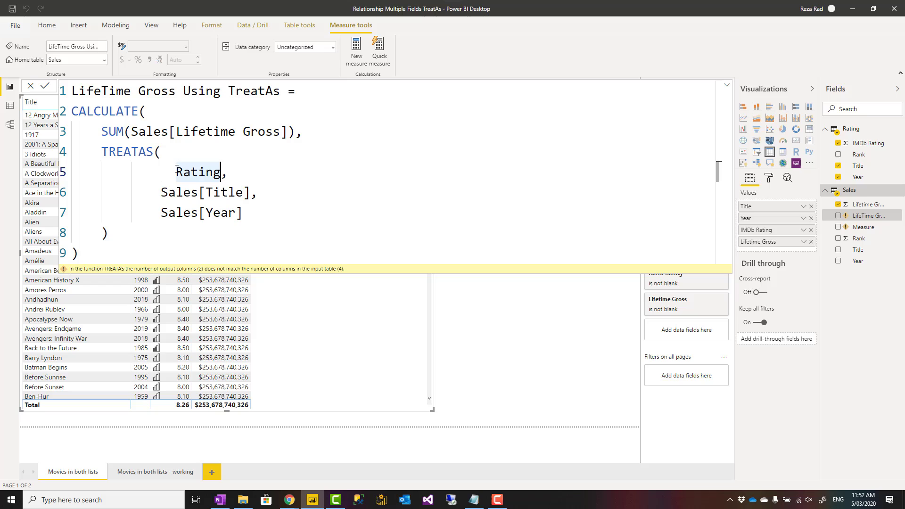
left_click(178, 172)
Wrap Rating in SELECTCOLUMNS, with Rating on its own indented line.
type("sel")
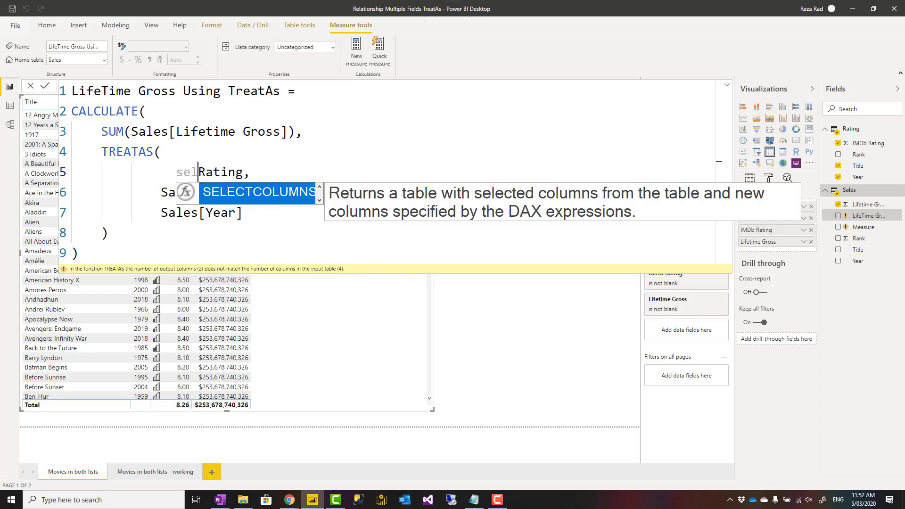
key("Tab")
key("shift+Return")
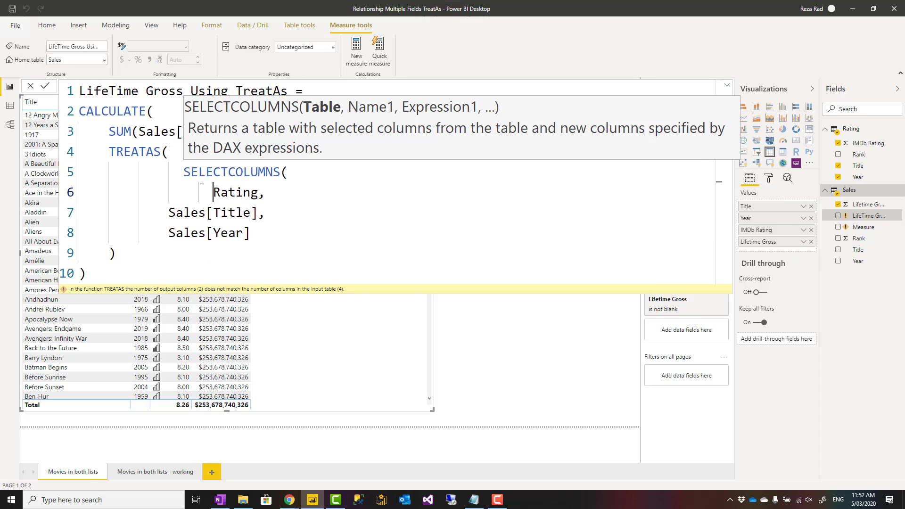
left_click(261, 197)
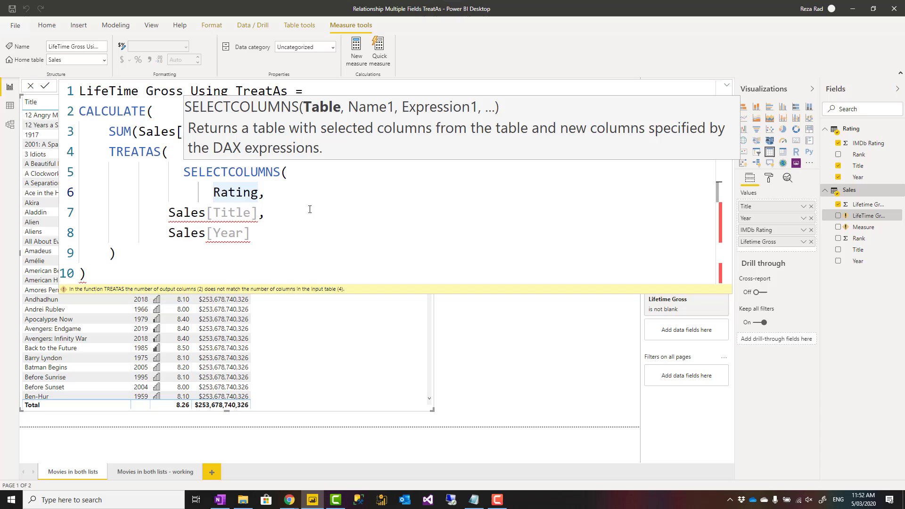
type(",")
key("shift+Return")
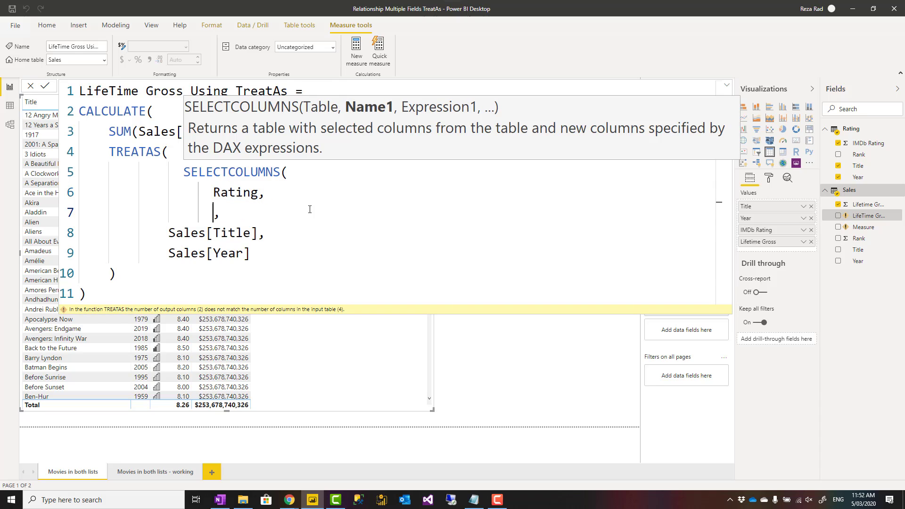
Add the columns "Title", Rating[Title] and "Year", Rating[Year] and close SELECTCOLUMNS.
type("\"Title\",tit,")
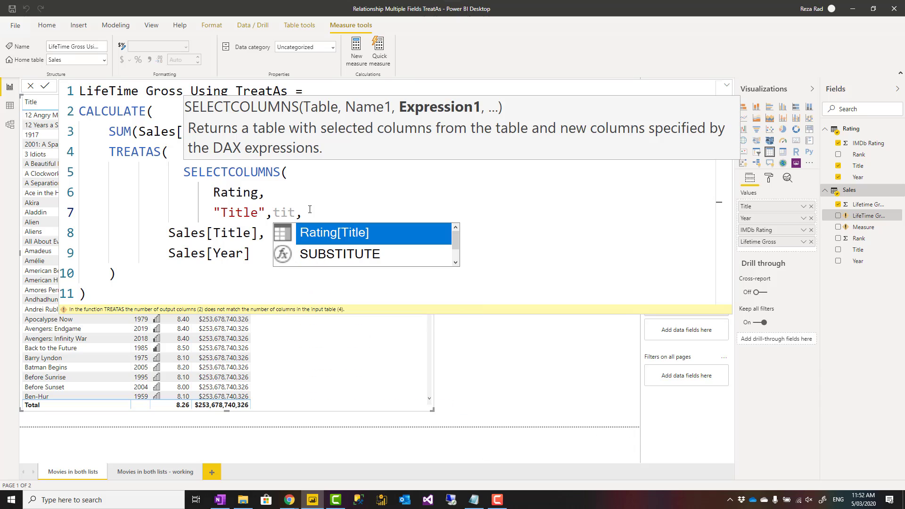
key("Tab")
type(",")
key("Return")
type("\"Year")
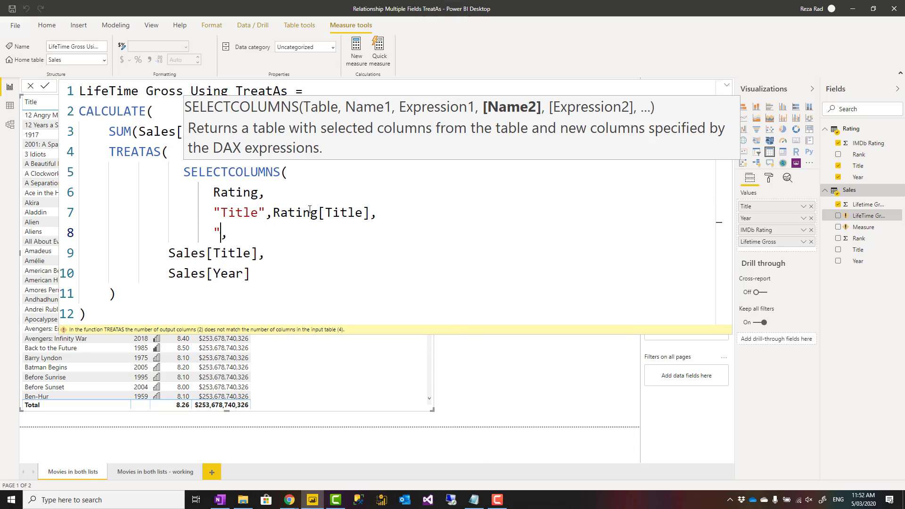
type("\",")
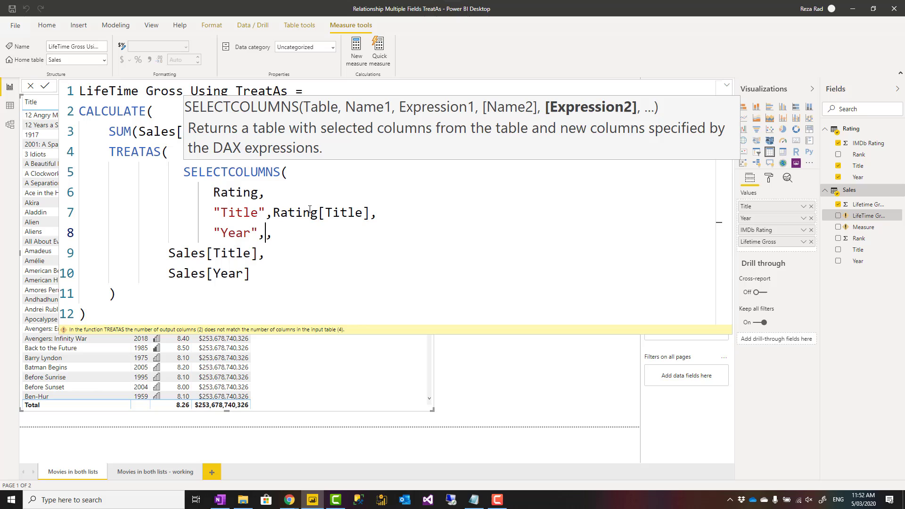
type("year")
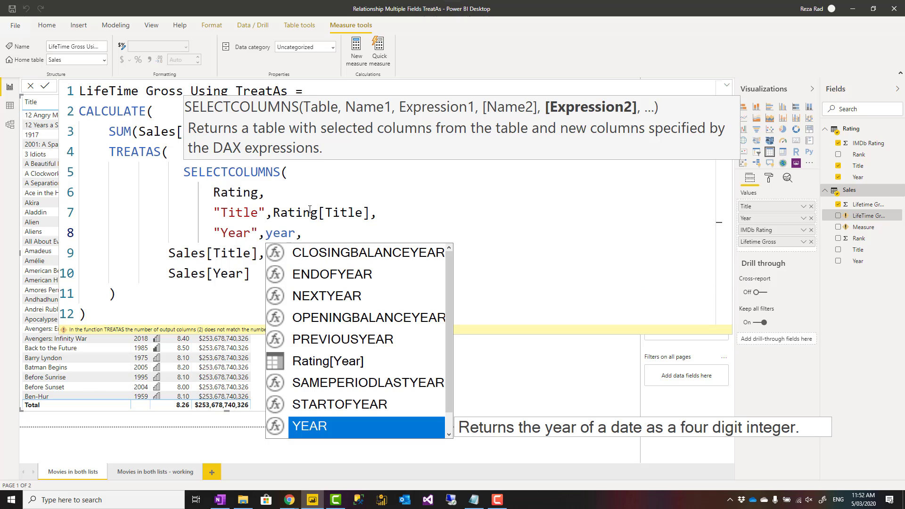
key("Up")
key("Up")
key("Up")
key("Tab")
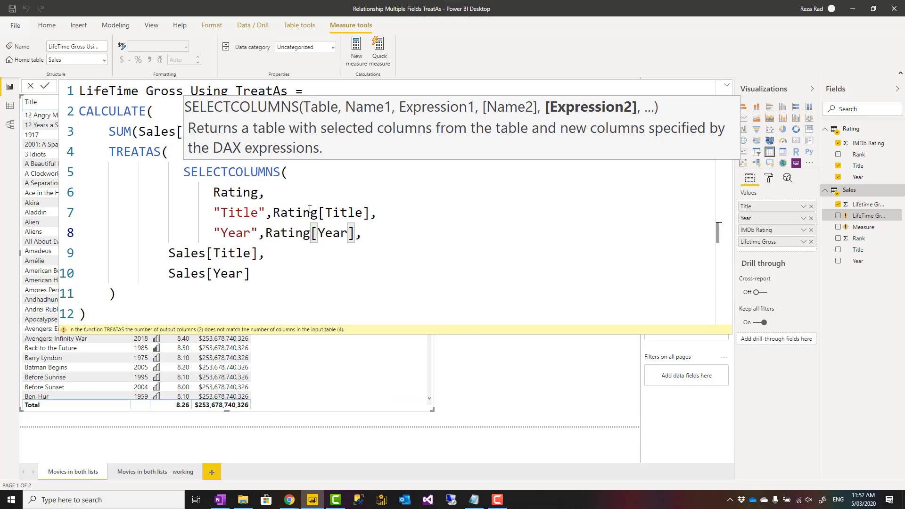
type(")")
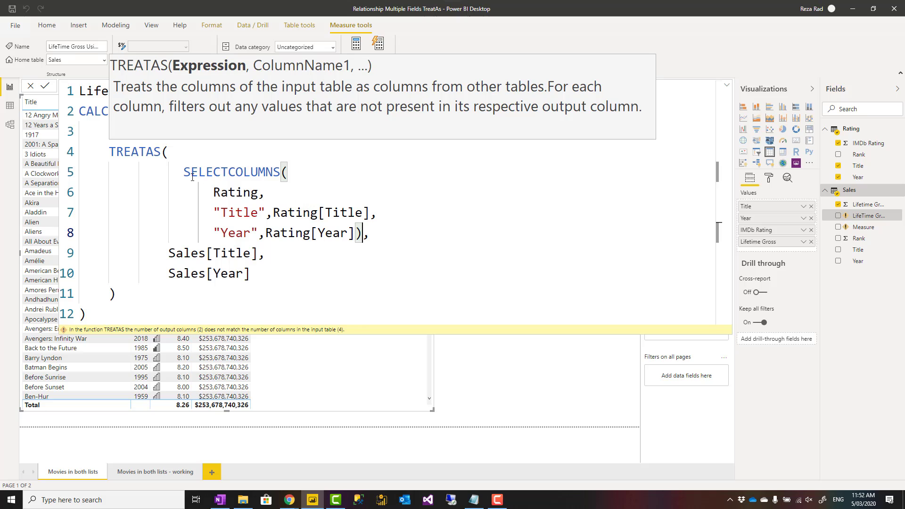
left_click_drag(184, 172, 363, 233)
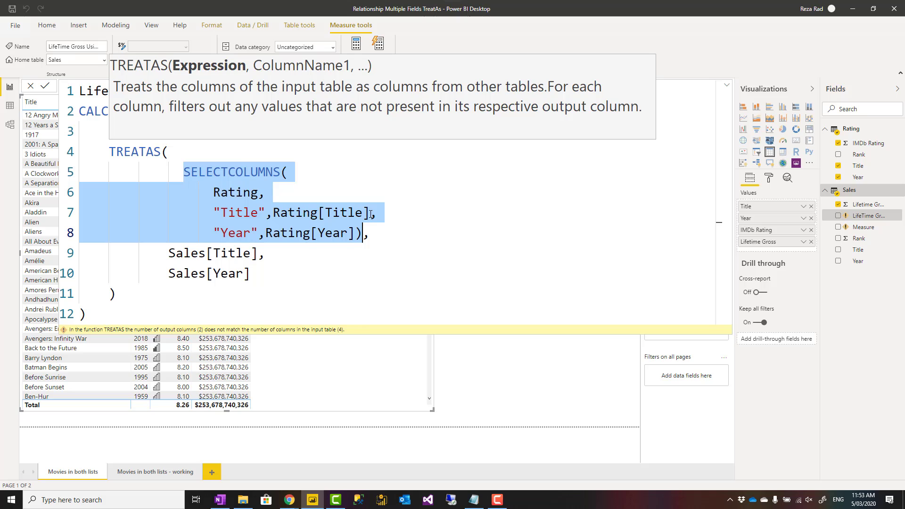
Try renaming the "Title" column name to X, then restore it to Title.
left_click(267, 253)
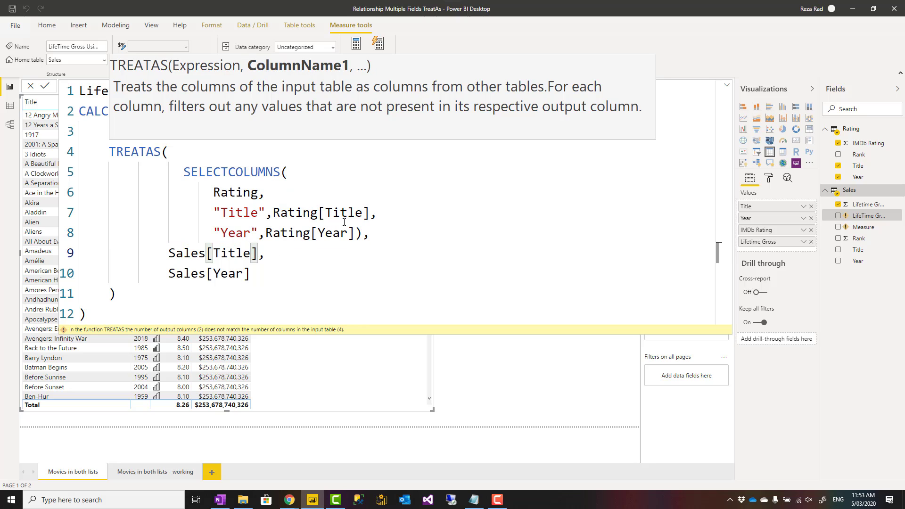
double_click(235, 212)
type("X")
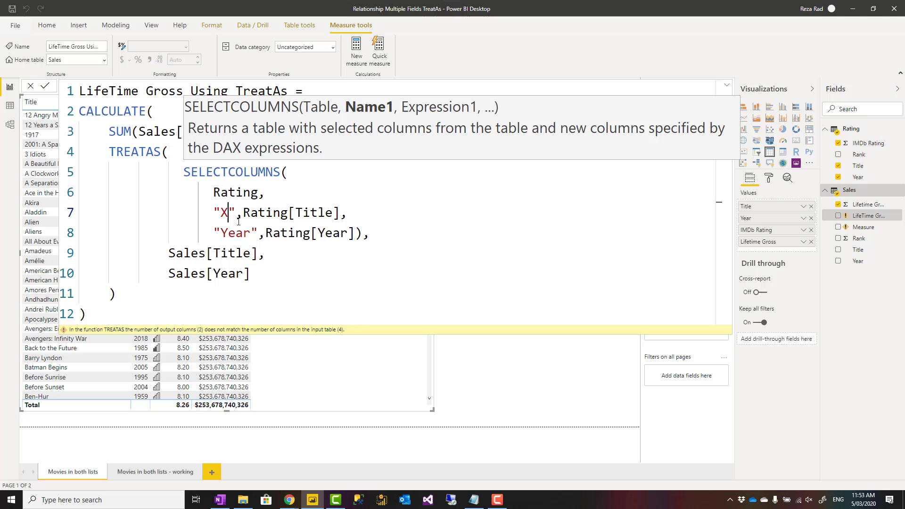
left_click(280, 253)
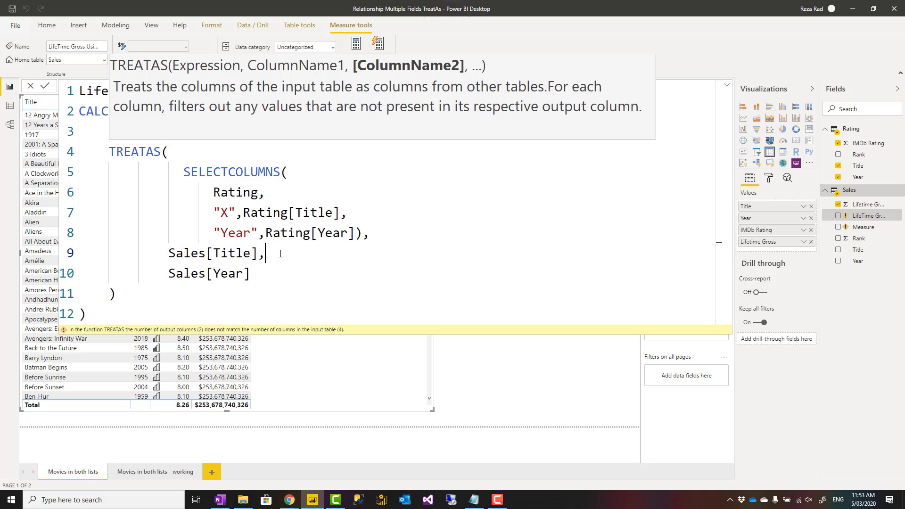
double_click(225, 213)
type("Ti")
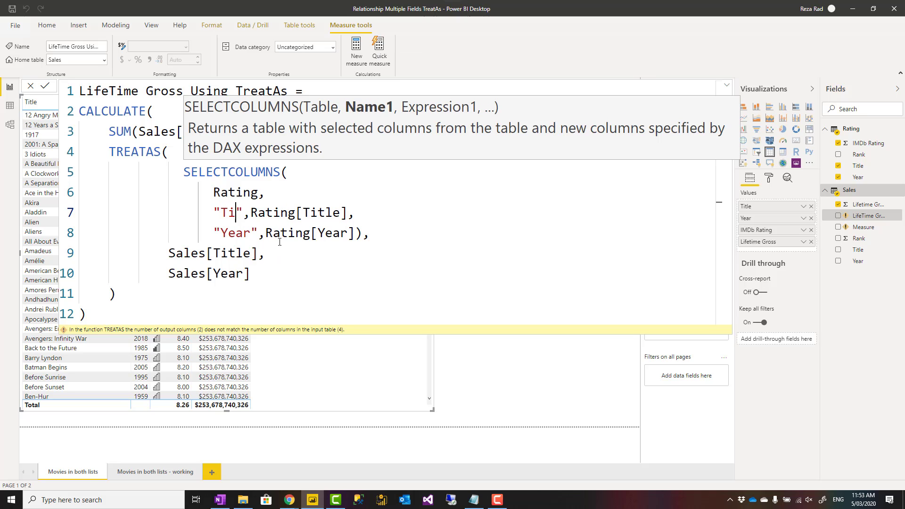
type("tle")
left_click(287, 254)
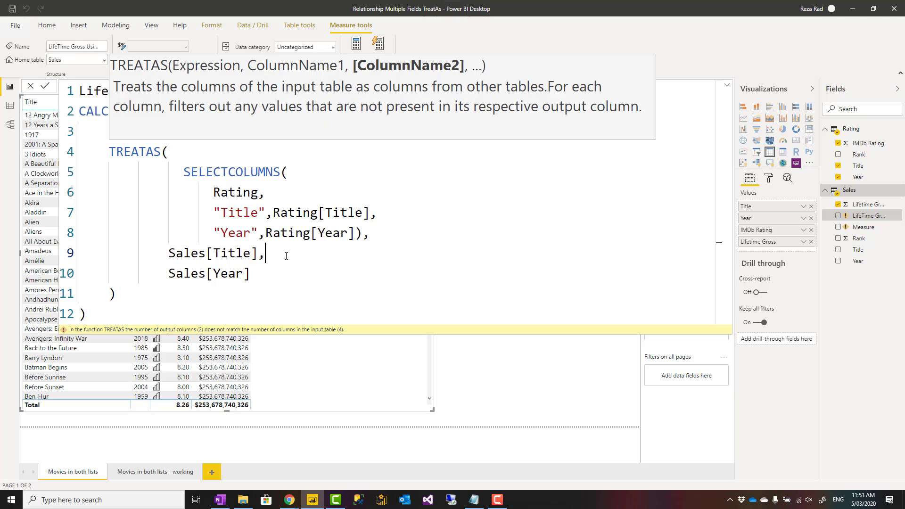
Change the TREATAS target columns to Sales[Year] and Sales[Title].
double_click(223, 255)
type("Year")
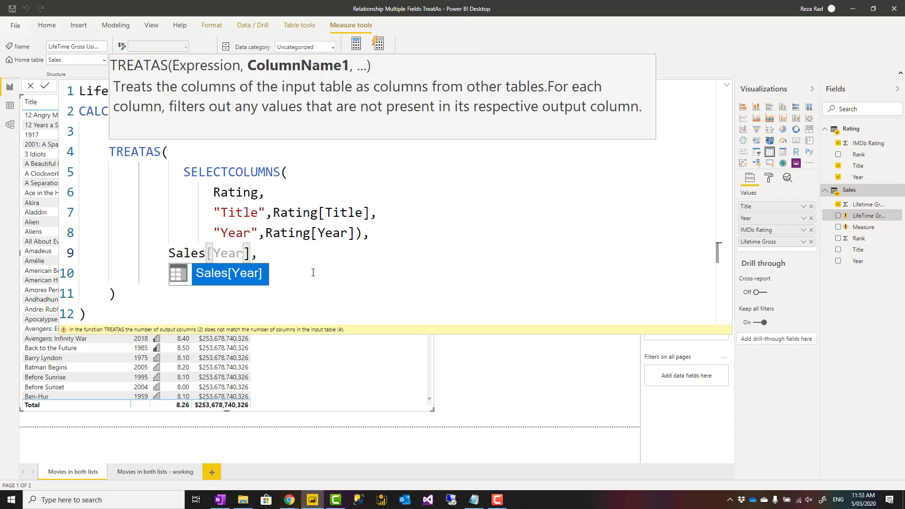
key("Return")
type("Sales[Year]")
double_click(227, 273)
type("Titl")
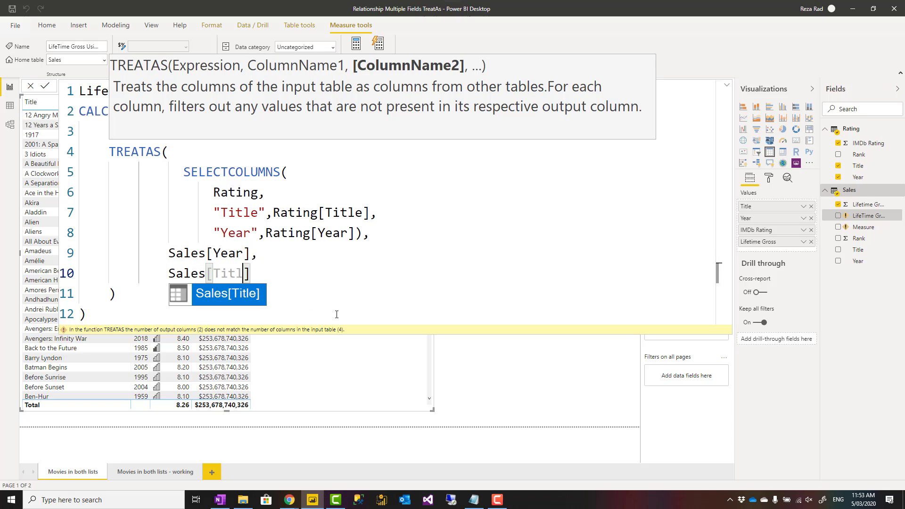
type("e")
left_click(277, 269)
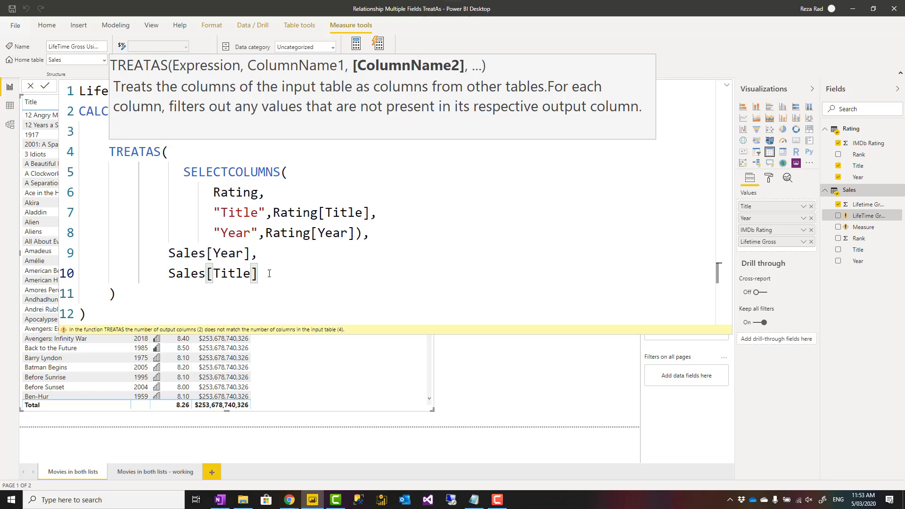
Swap the targets back so they read Sales[Title] then Sales[Year].
double_click(222, 255)
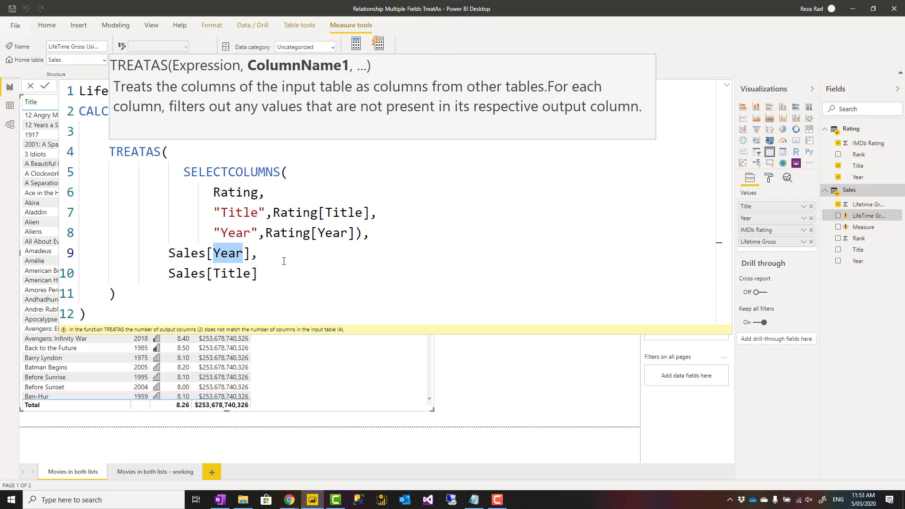
type("Title")
left_click(259, 275)
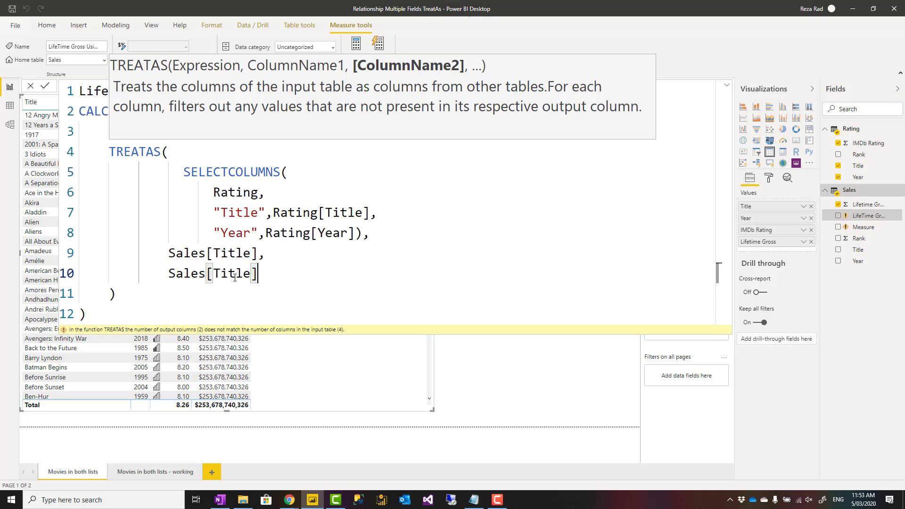
double_click(232, 275)
type("Year")
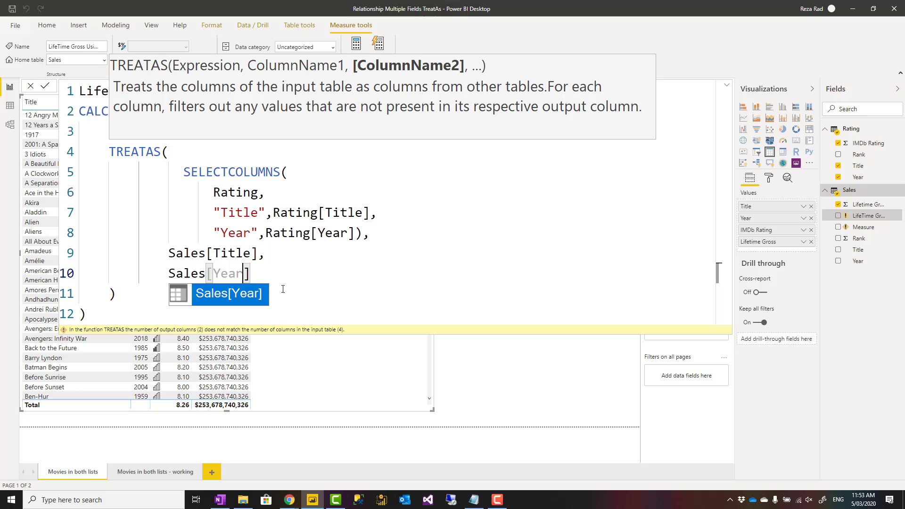
left_click(287, 285)
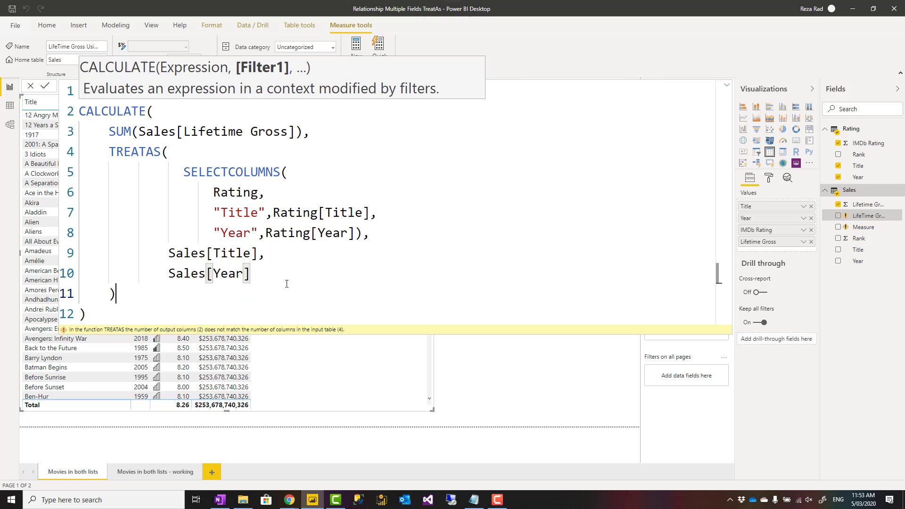
Highlight the SELECTCOLUMNS table and the Sales[Title], Sales[Year] targets to compare their order.
left_click(270, 264)
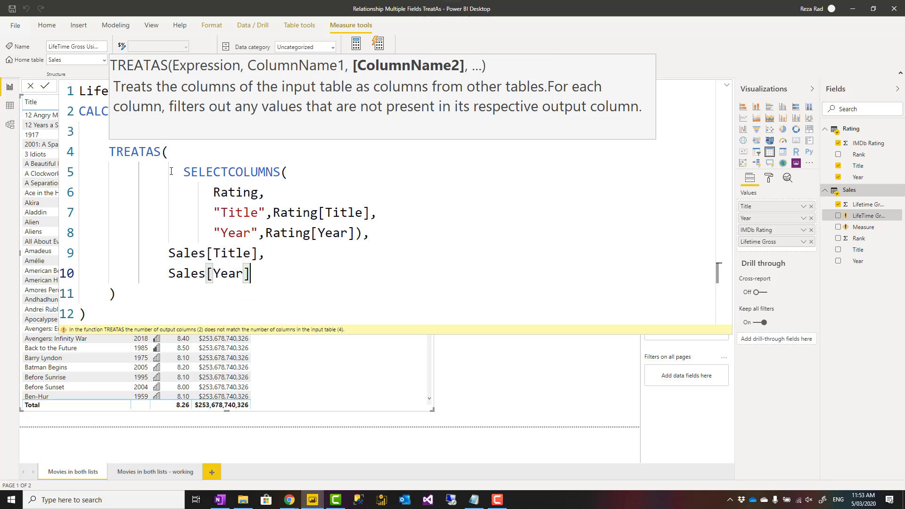
left_click_drag(187, 173, 364, 233)
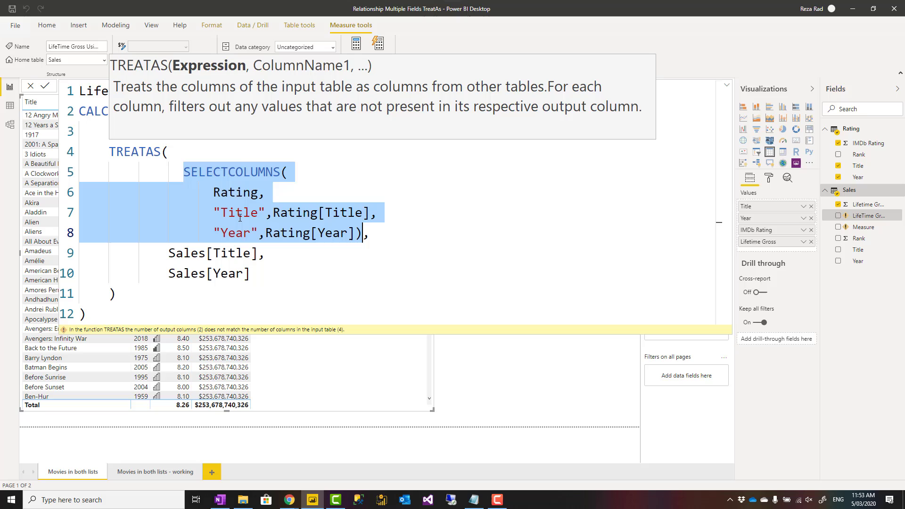
left_click(259, 276)
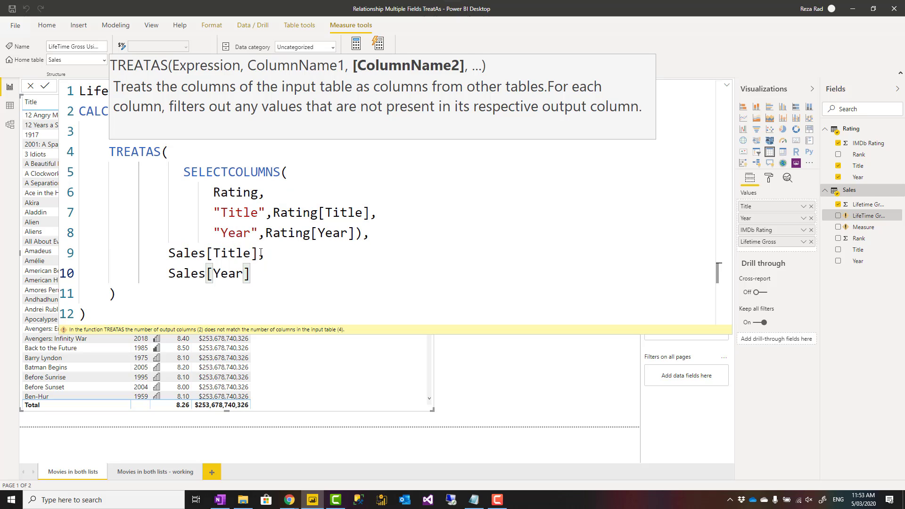
left_click(258, 254)
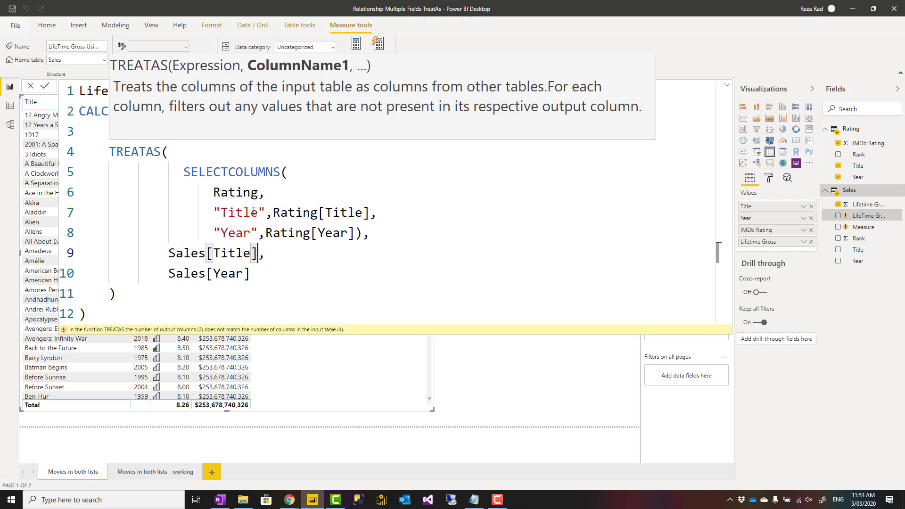
double_click(188, 254)
double_click(220, 260)
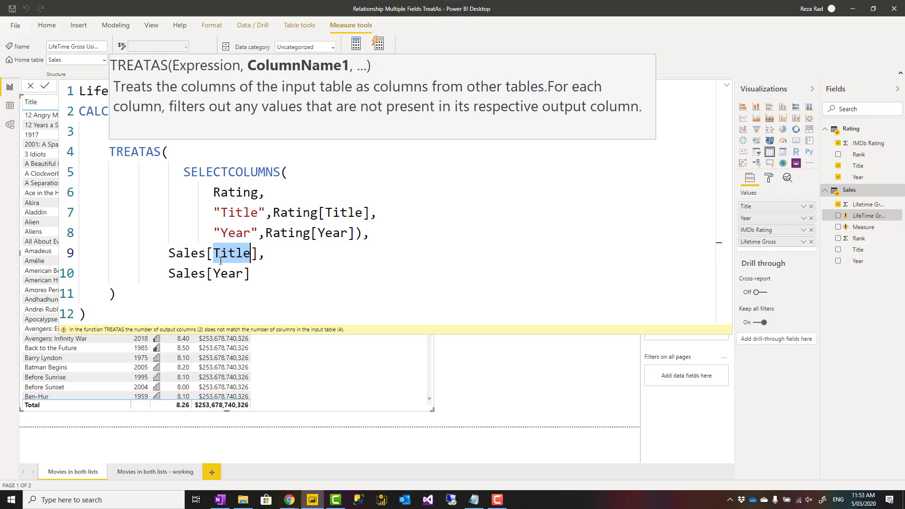
double_click(187, 274)
double_click(231, 275)
left_click(257, 279)
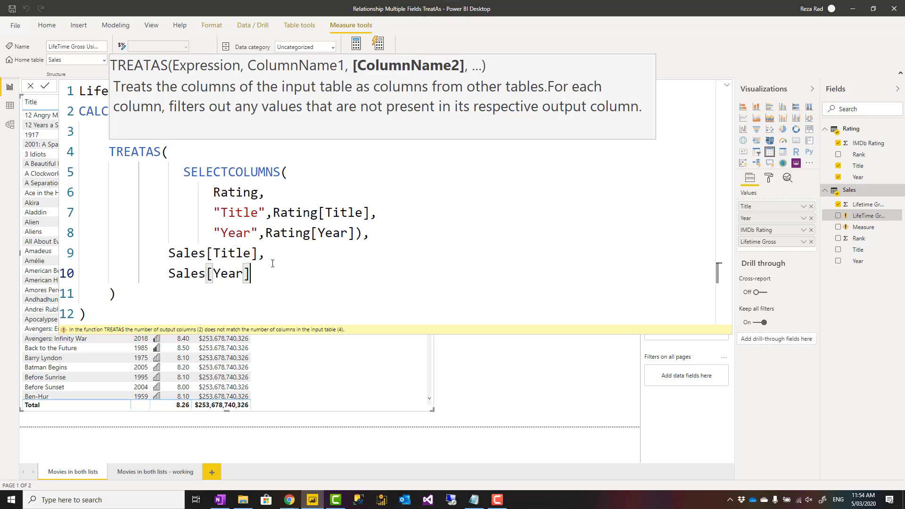
Highlight the full TREATAS filter expression, then commit the measure.
left_click(162, 293)
key("shift+Up")
key("shift+Up")
key("shift+Up")
key("shift+Up")
key("shift+Up")
key("shift+Up")
key("shift+Up")
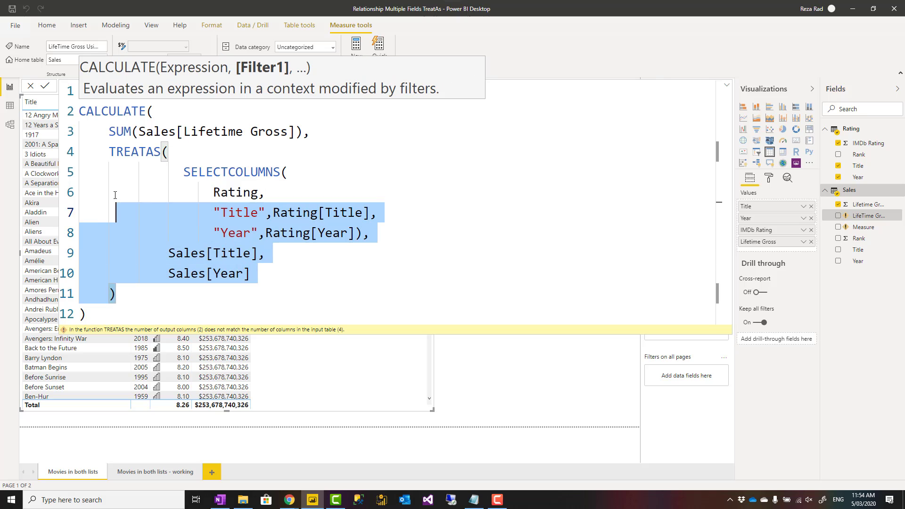
key("shift+Home")
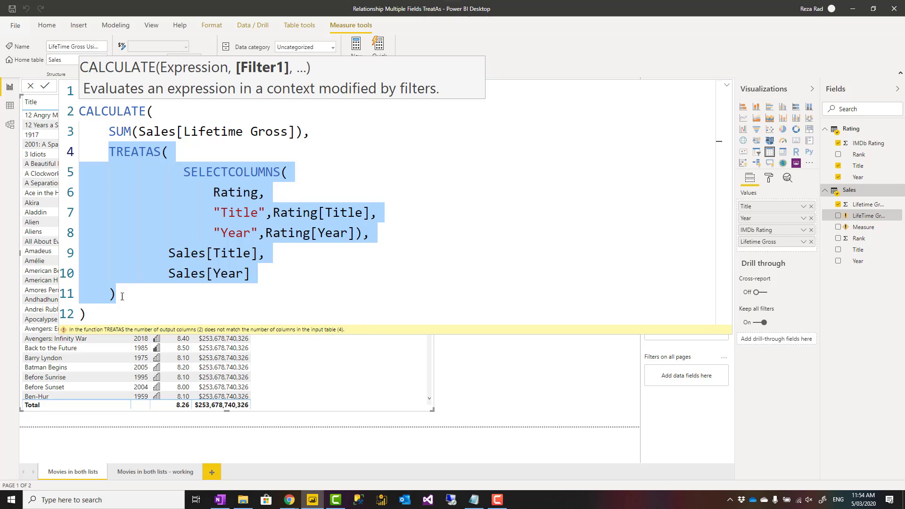
left_click(118, 317)
key("Return")
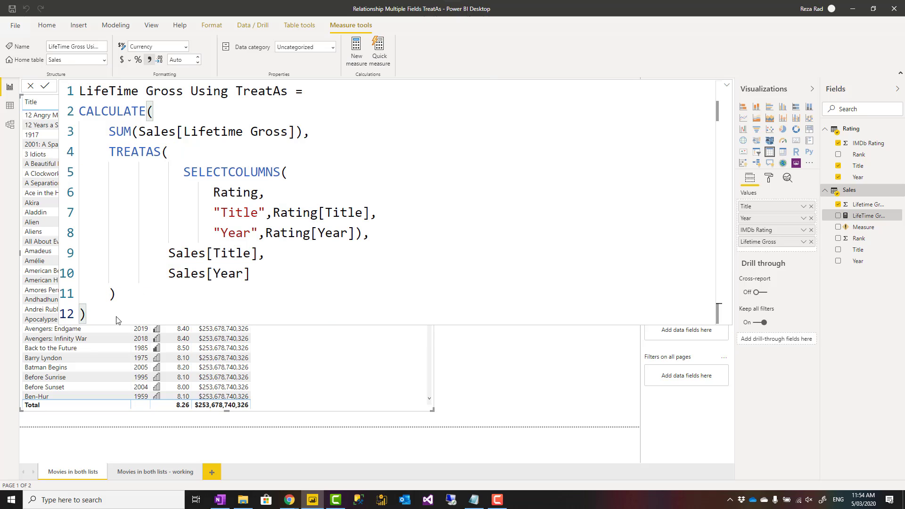
Go to the 'Movies in both lists - working' page and show the LifeTime Gross Using TreatAs formula.
left_click(157, 472)
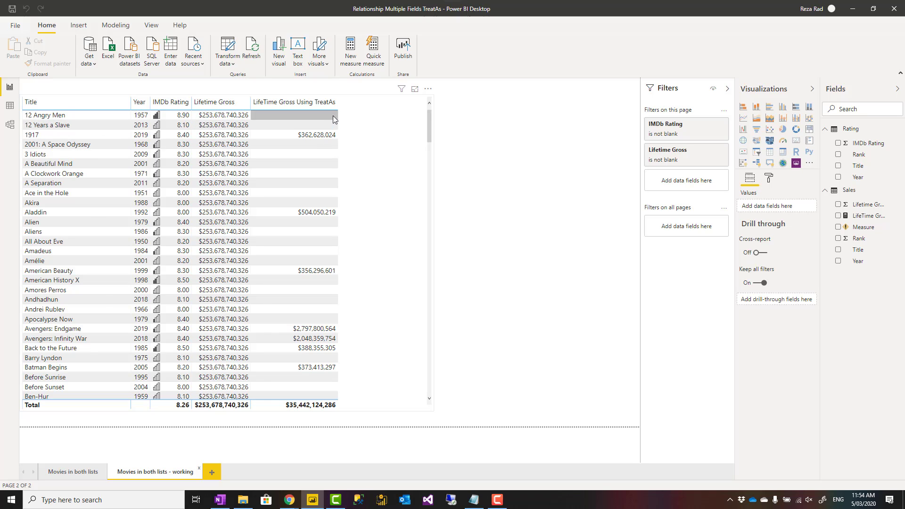
left_click(381, 164)
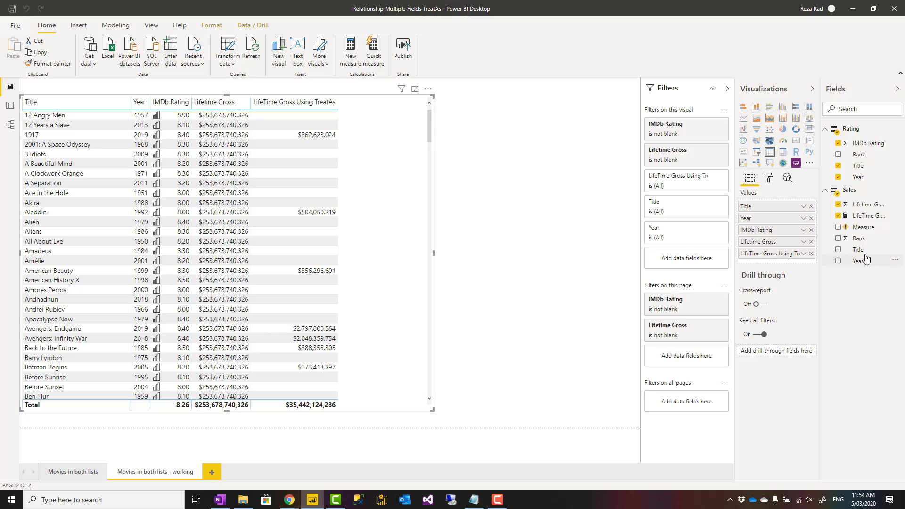
left_click(864, 217)
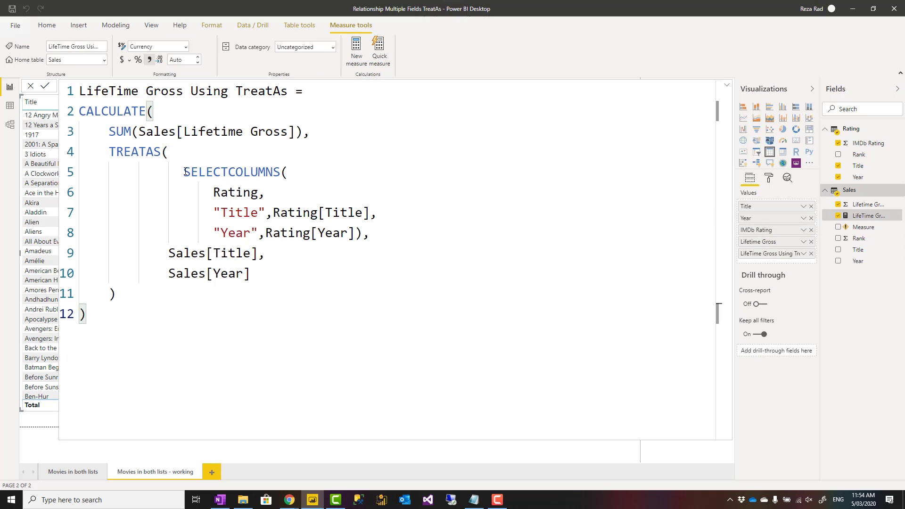
Highlight the SELECTCOLUMNS and TREATAS parts of the formula, collapsing and re-expanding the formula bar.
left_click_drag(186, 172, 362, 233)
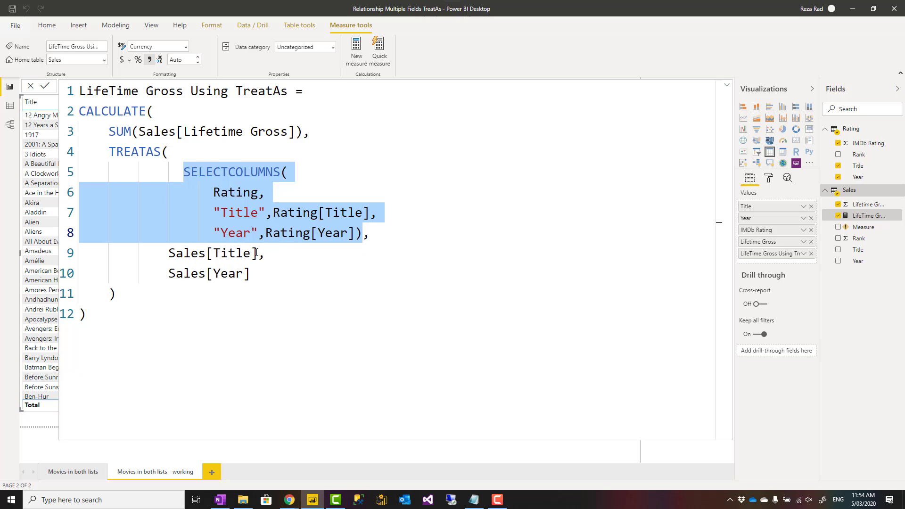
left_click(174, 296)
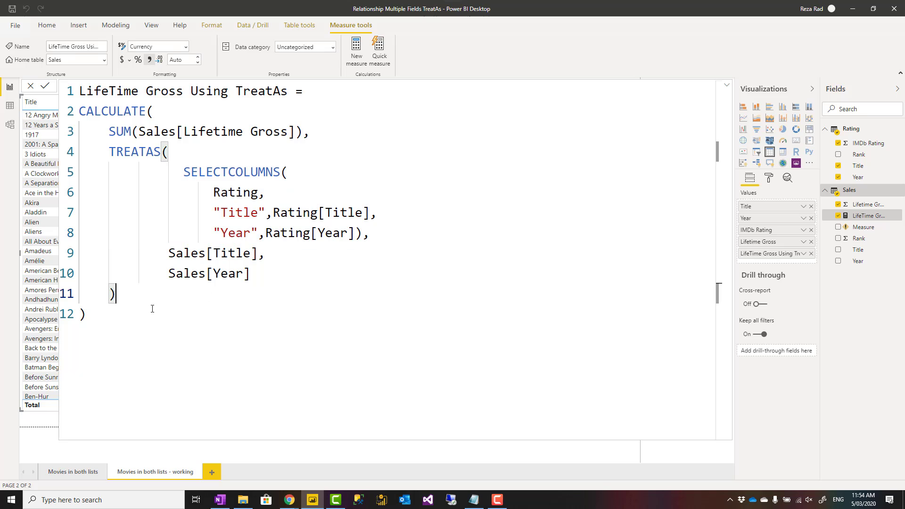
key("Down")
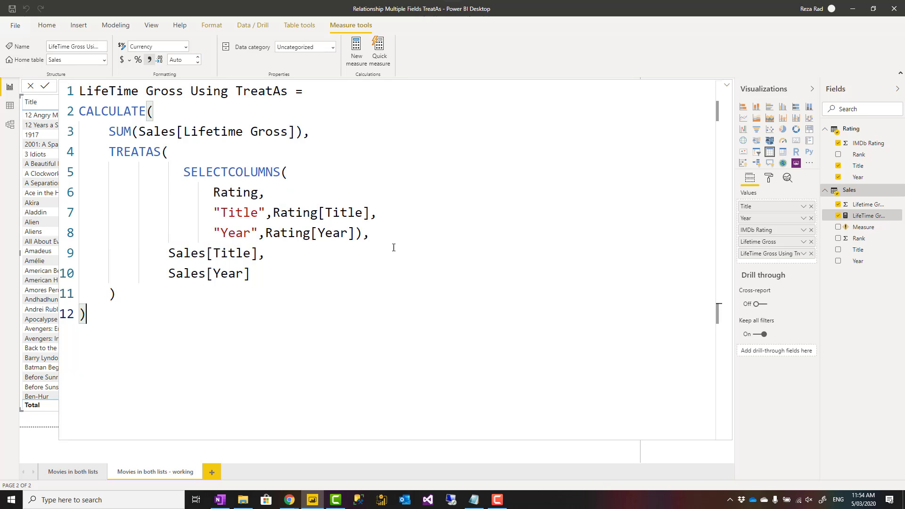
left_click(728, 88)
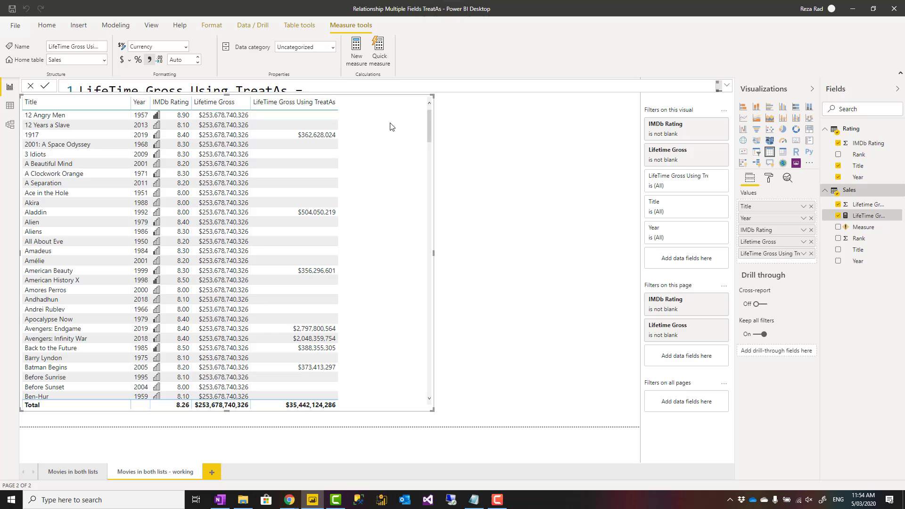
left_click(728, 88)
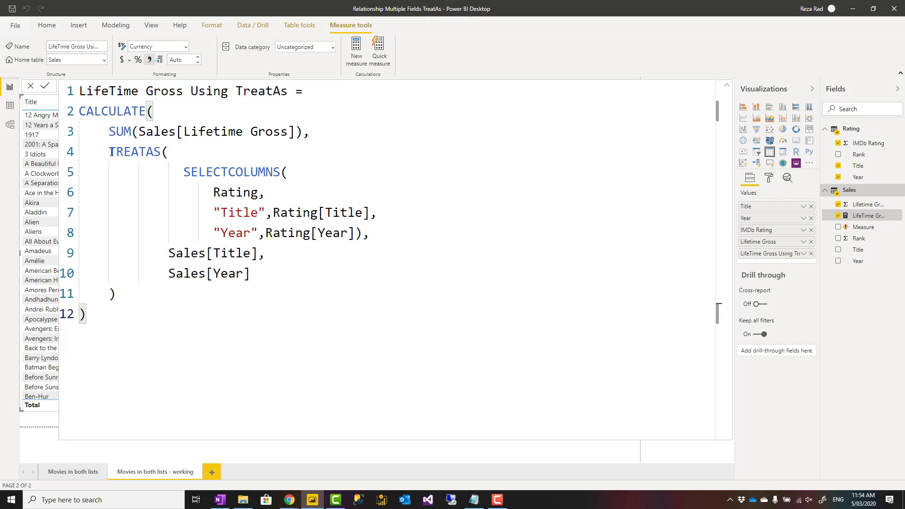
left_click_drag(109, 151, 117, 294)
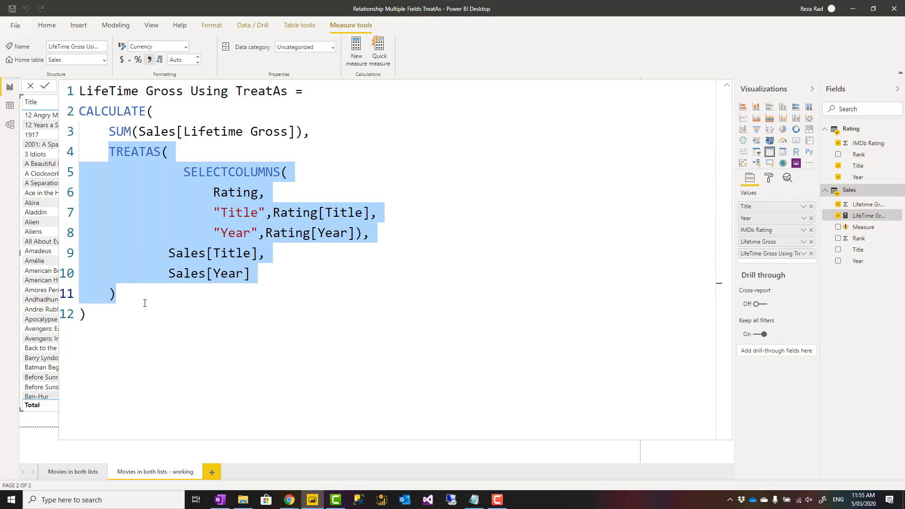
left_click(117, 295)
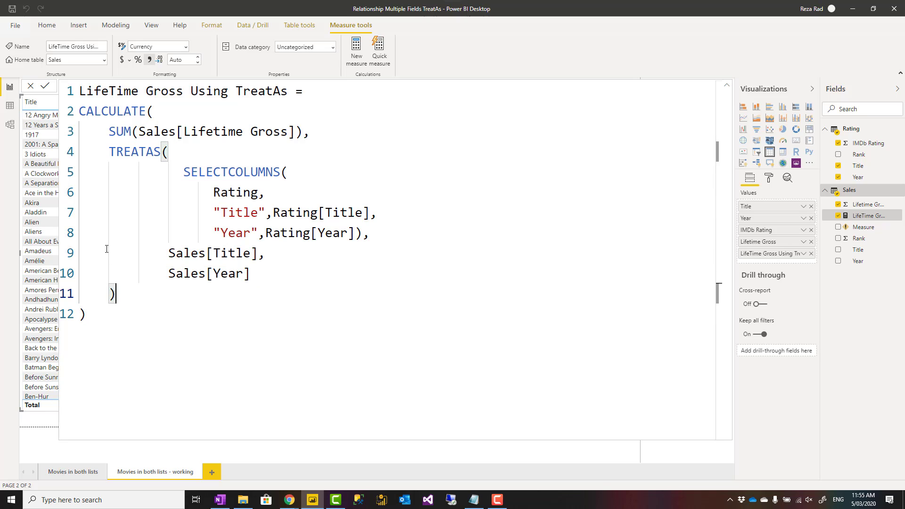
left_click(10, 125)
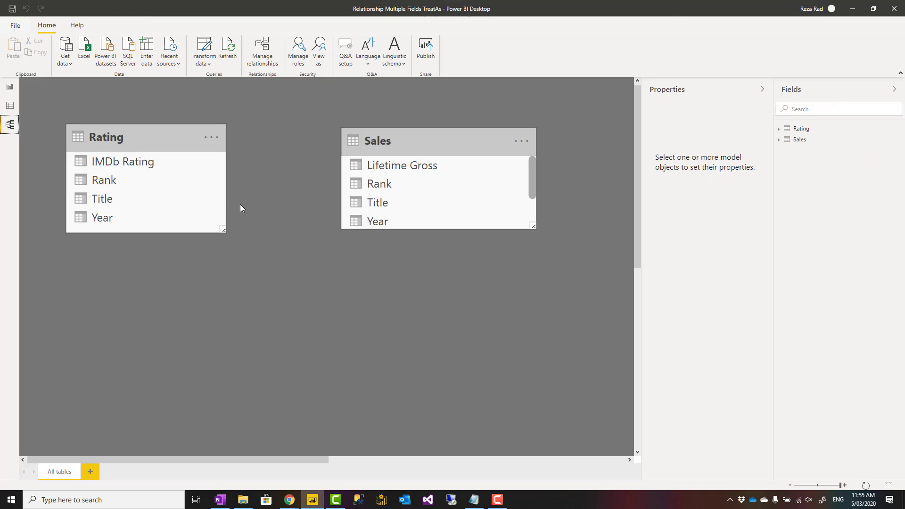